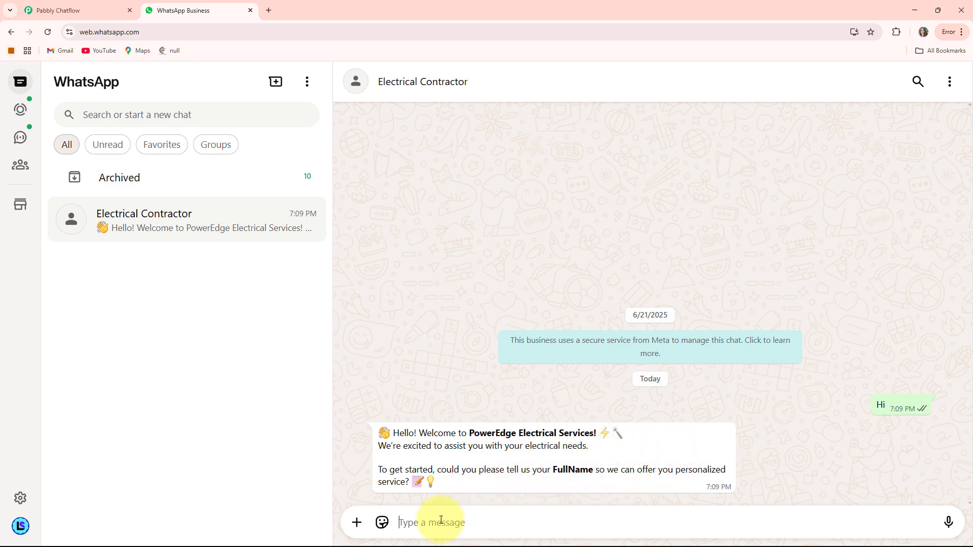
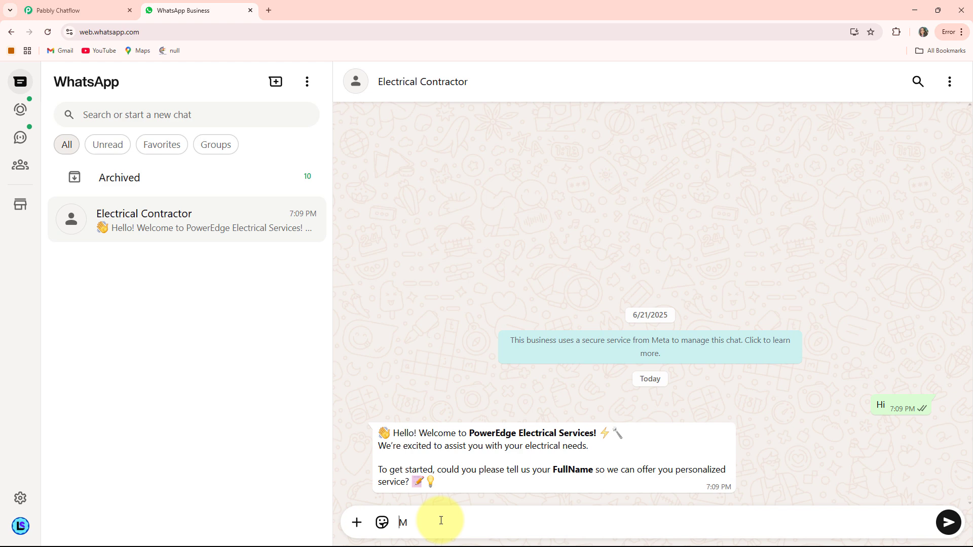
Answer the chatbot's first prompts with the customer's full name and e-mail address
key(Return)
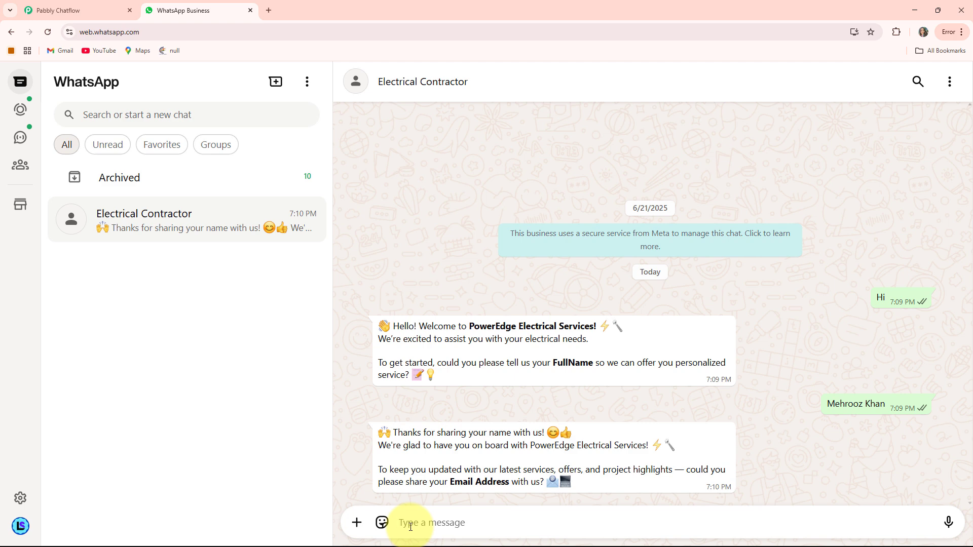
text(T)
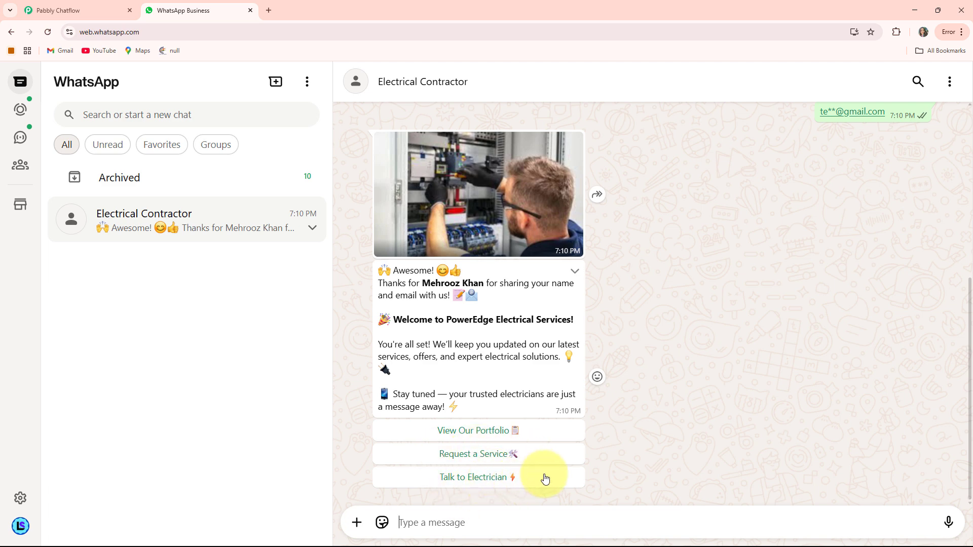
Choose View Our Portfolio in the chatbot's welcome message, followed by its Request a Service option
click(463, 431)
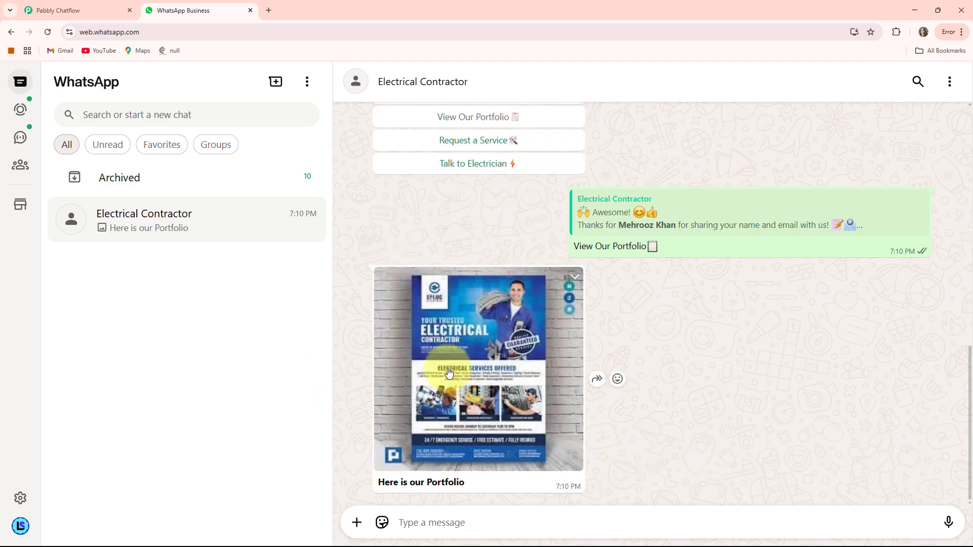
scroll(523, 392, up, 2)
scroll(522, 391, up, 2)
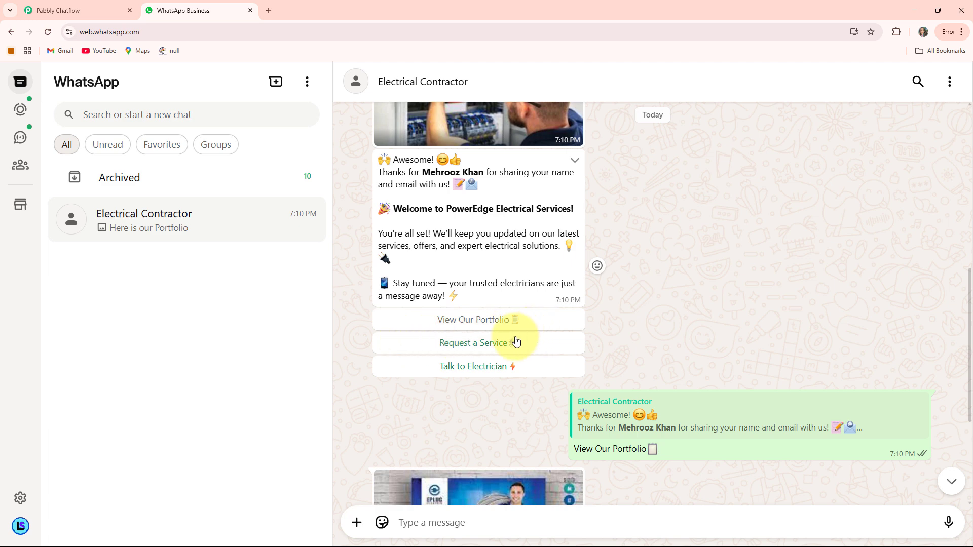
click(478, 343)
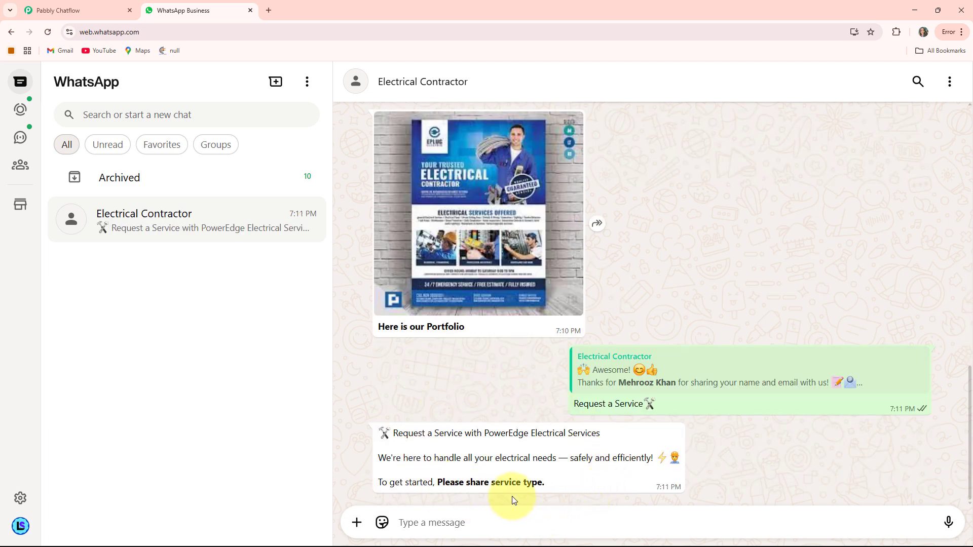
Complete the service request with the service type "residential electrical installation.", the customer's address and the preferred date 30/06/2025
text(residential electrical installation.)
key(Return)
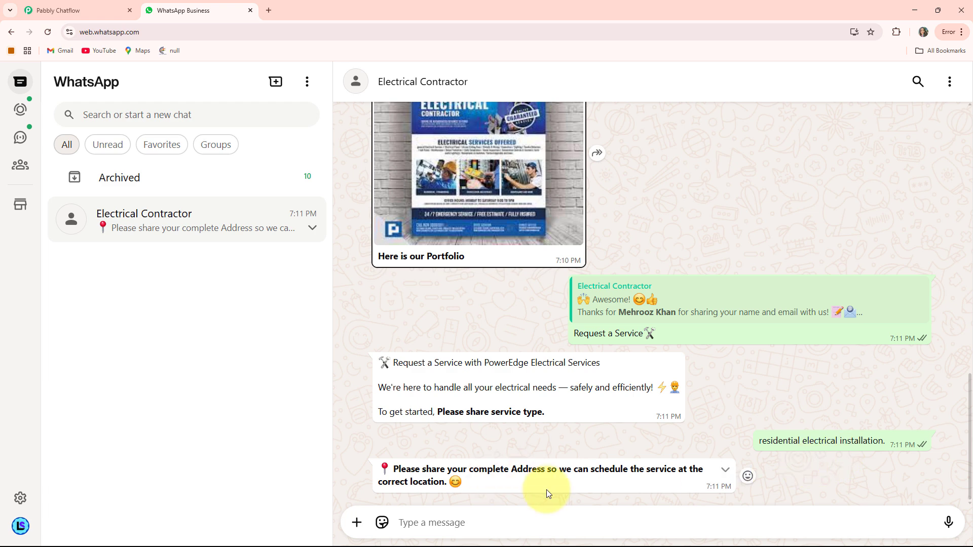
click(431, 516)
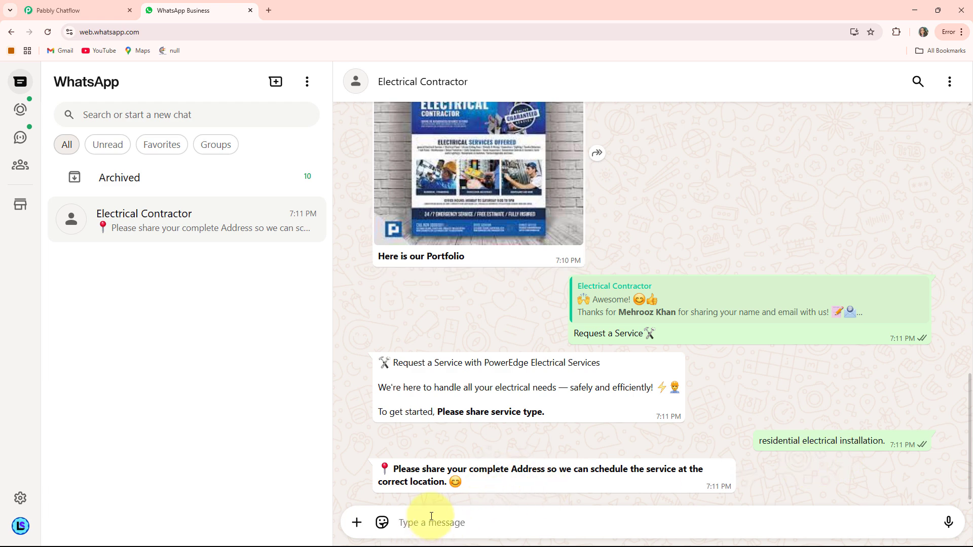
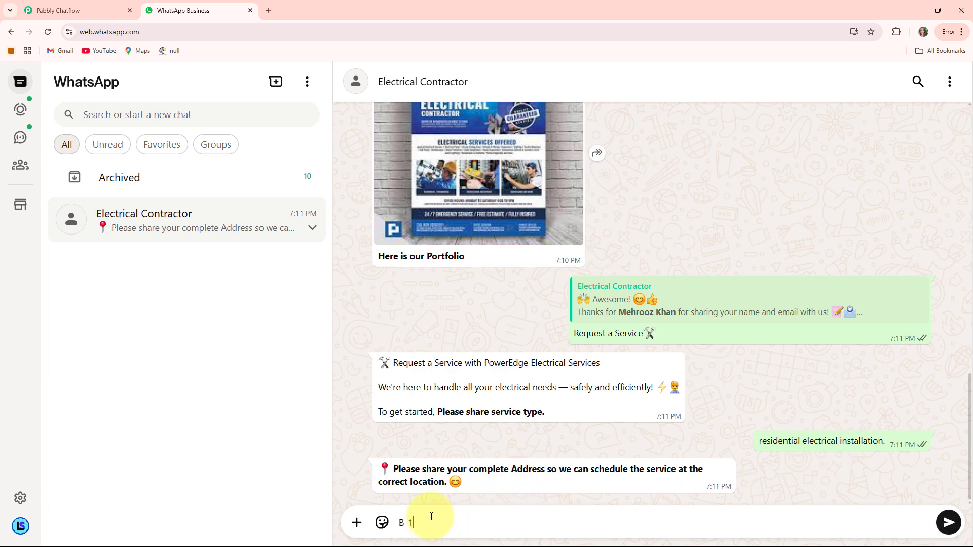
key(Return)
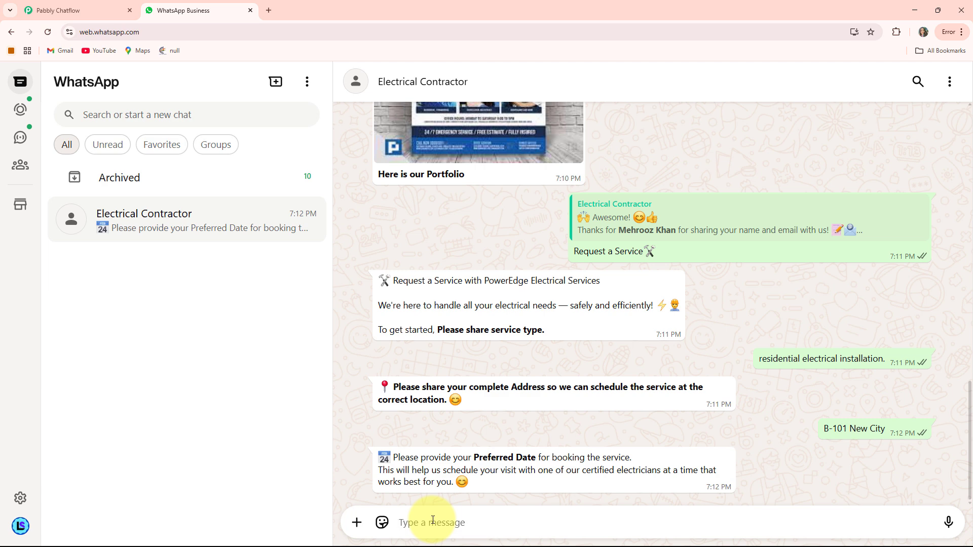
text(30/06/2025)
key(Return)
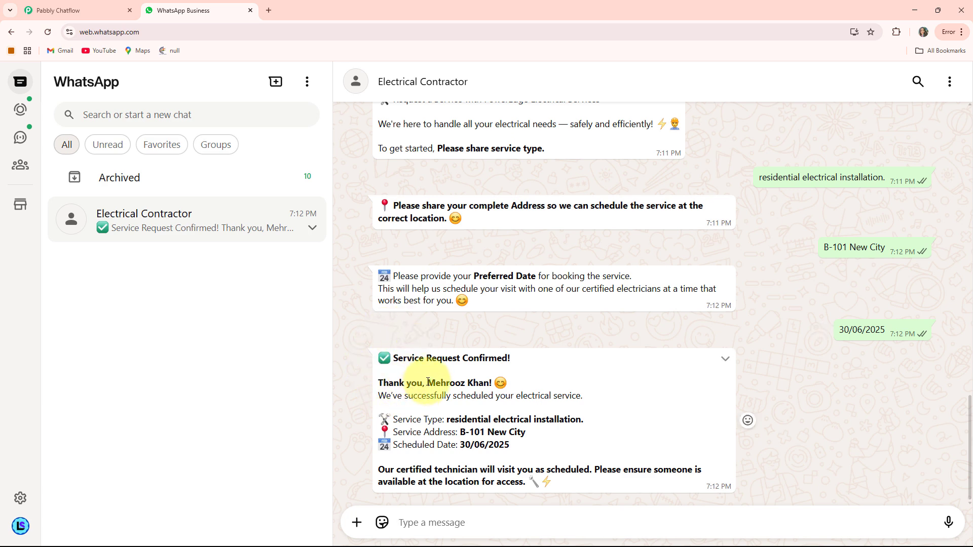
Check the customer's name in the booking confirmation and choose Talk to Electrician in the welcome message
drag(441, 382, 501, 388)
click(397, 396)
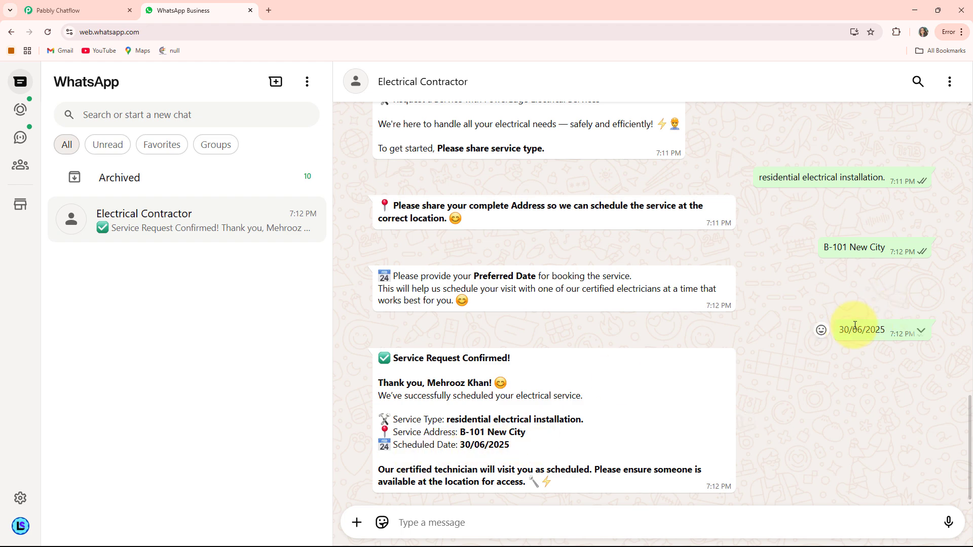
scroll(537, 277, up, 10)
scroll(543, 279, up, 3)
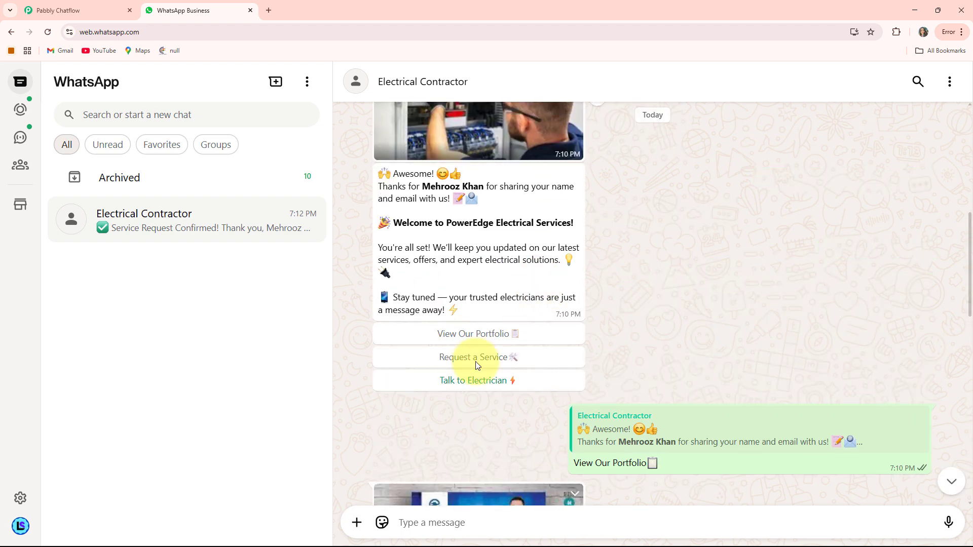
click(484, 391)
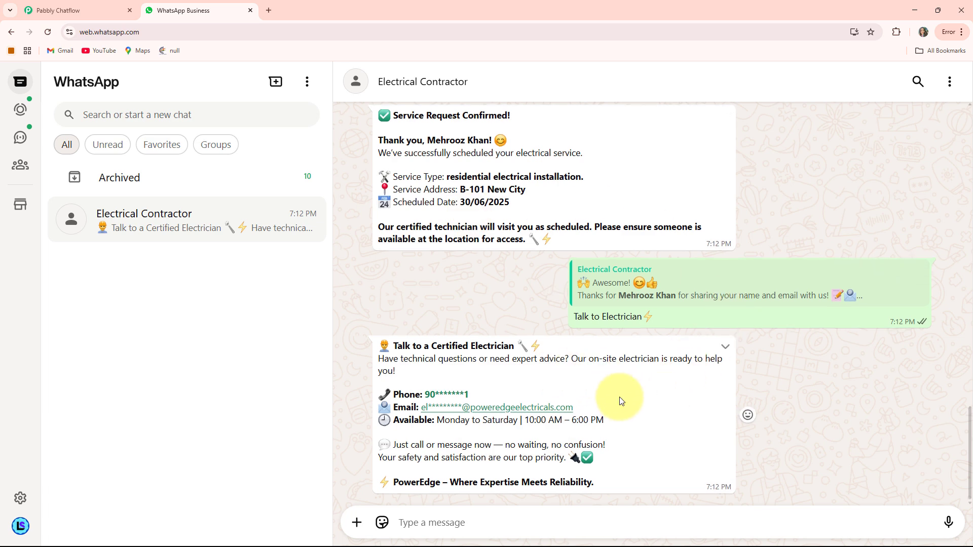
Review the service confirmation and the electrician's contact details in the conversation
scroll(621, 401, up, 3)
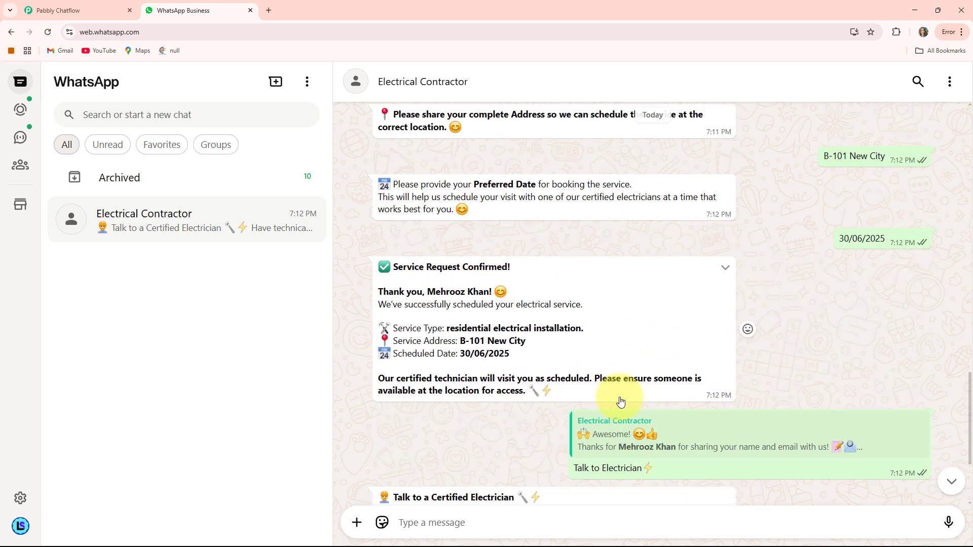
scroll(621, 400, down, 3)
scroll(620, 401, up, 4)
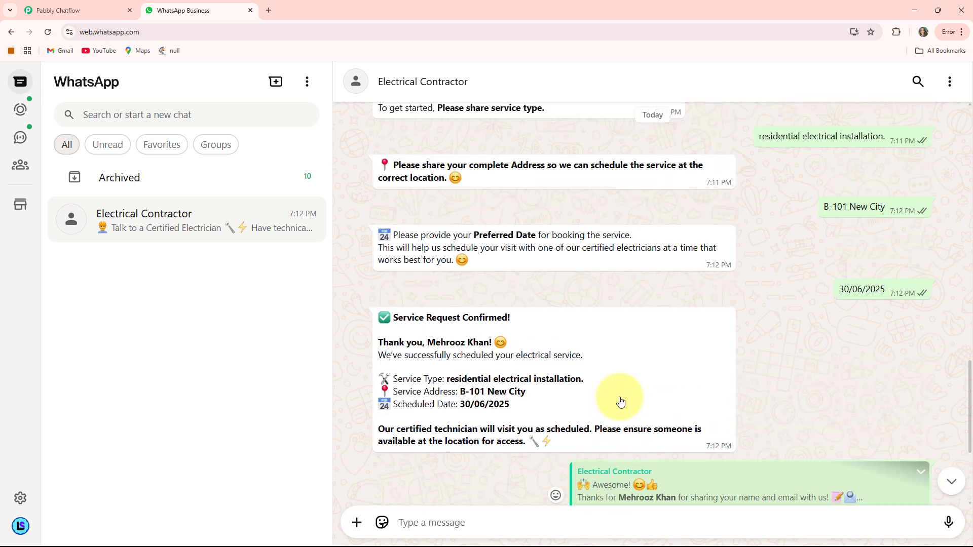
scroll(620, 401, down, 4)
scroll(620, 401, up, 1)
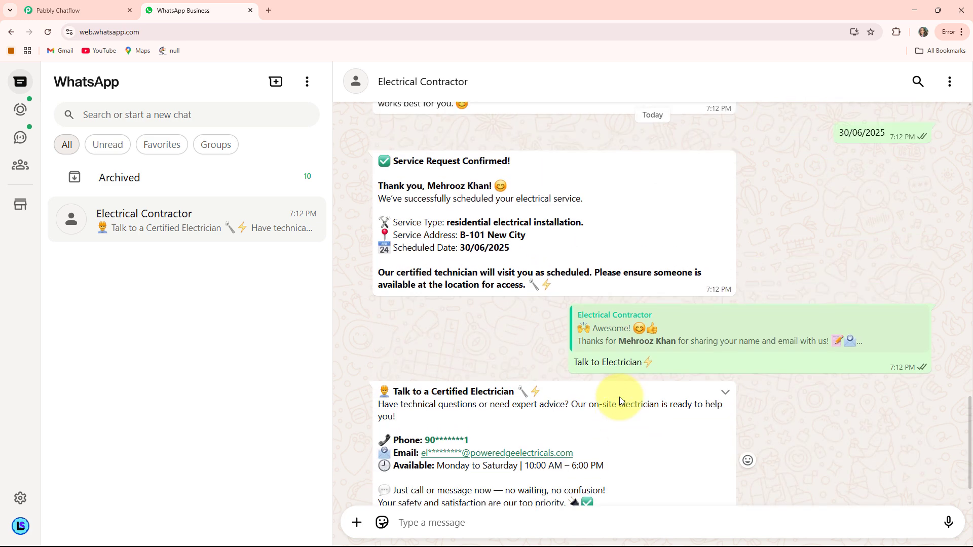
scroll(620, 401, up, 2)
scroll(620, 400, down, 1)
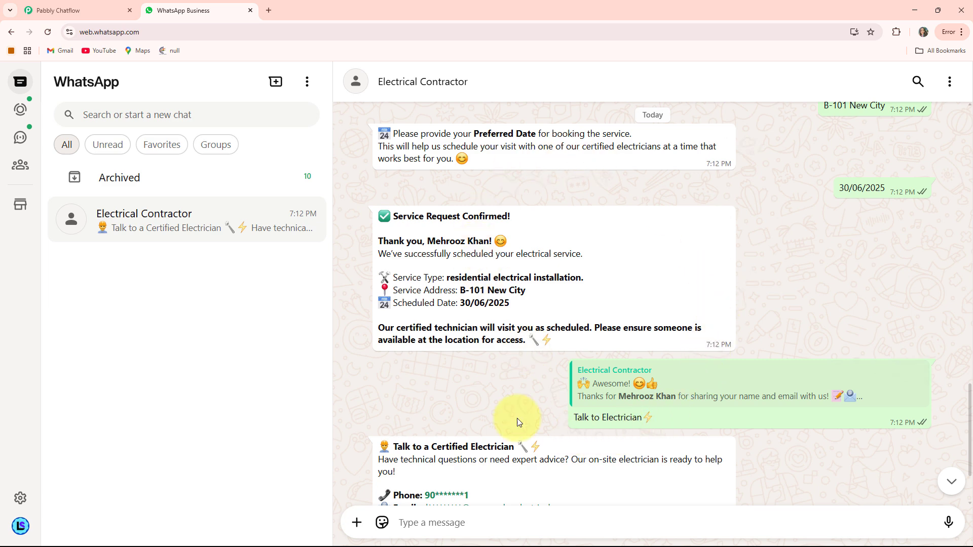
Open the Pabbly Chatflow website, pabbly.com/chatflow, in a new browser tab
click(268, 10)
click(223, 32)
text(pa)
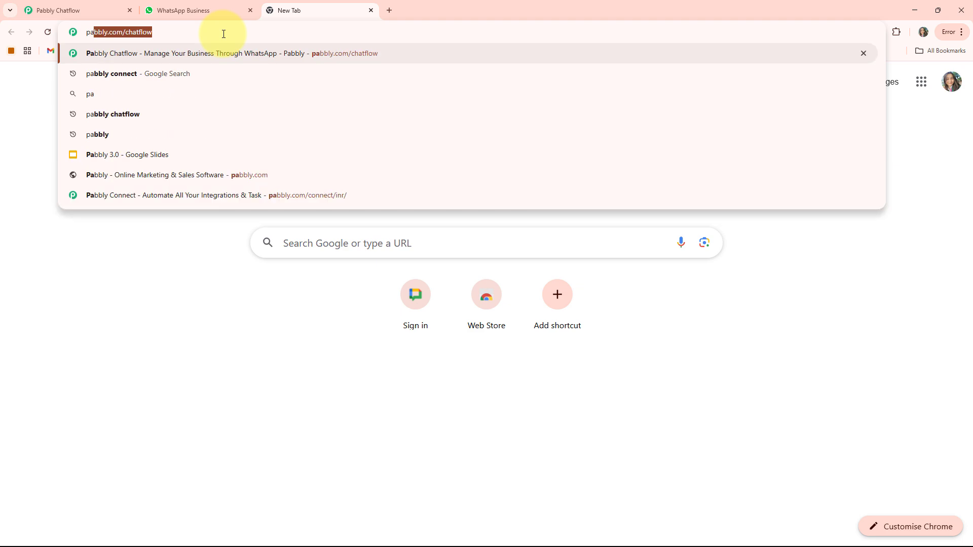
text(bba)
key(BackSpace)
text(l)
key(Return)
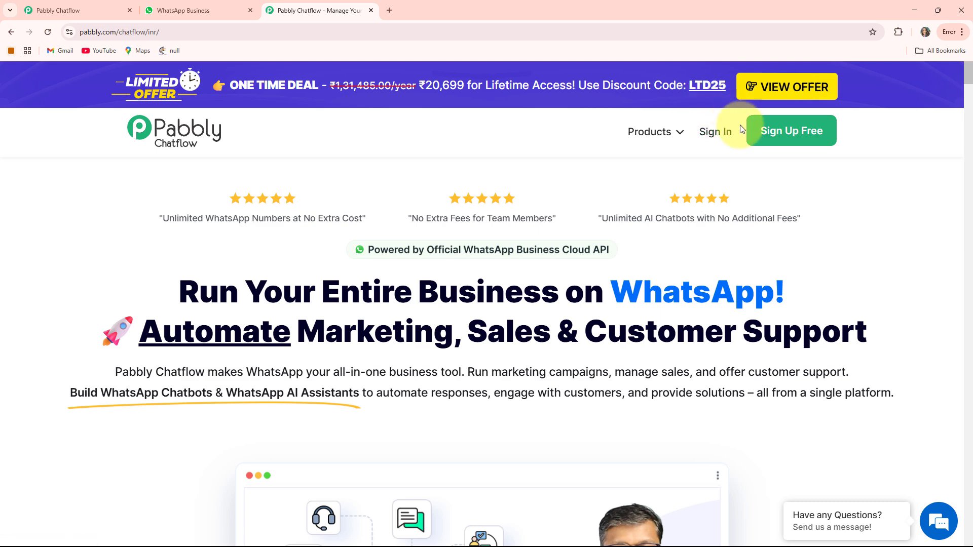
Sign in to the Pabbly account and access Pabbly Chatflow from the list of all apps
click(728, 140)
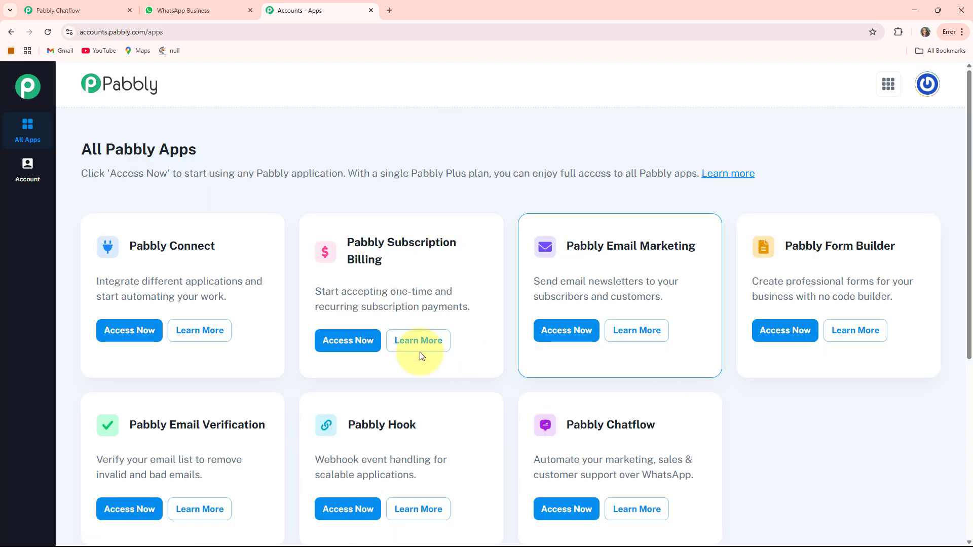
scroll(346, 193, down, 2)
scroll(562, 261, up, 2)
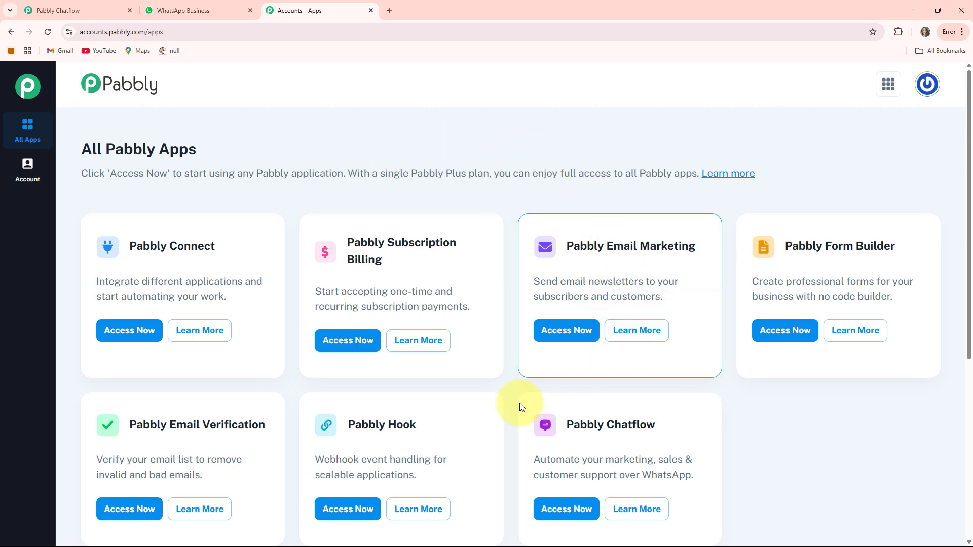
scroll(514, 402, down, 2)
scroll(473, 315, up, 1)
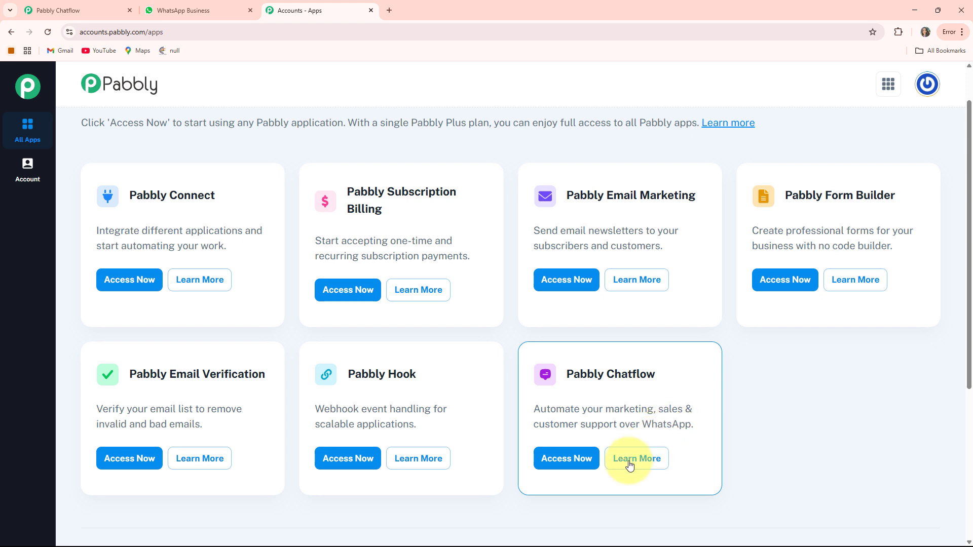
click(568, 461)
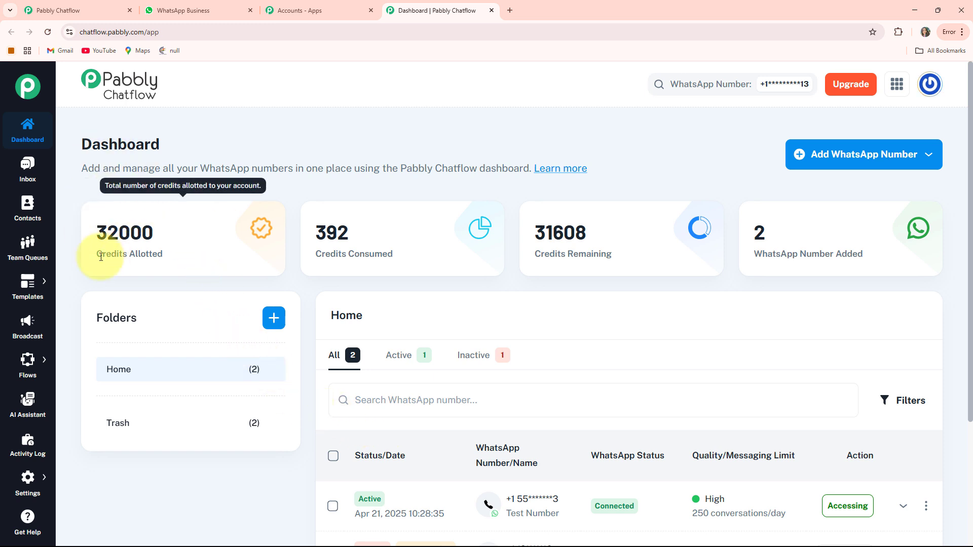
Examine the allotted, consumed and remaining credits on the dashboard
drag(99, 255, 168, 254)
drag(321, 255, 394, 255)
drag(535, 255, 654, 253)
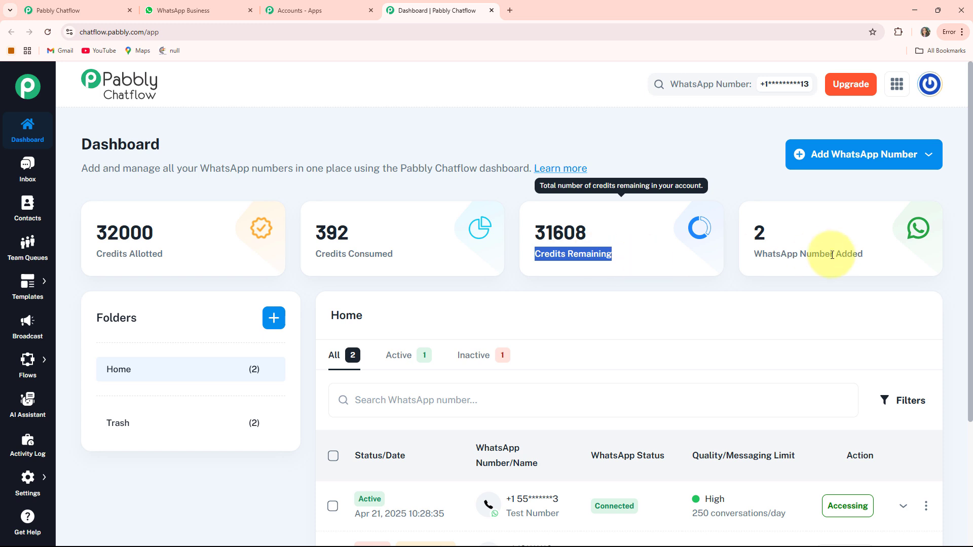
click(668, 170)
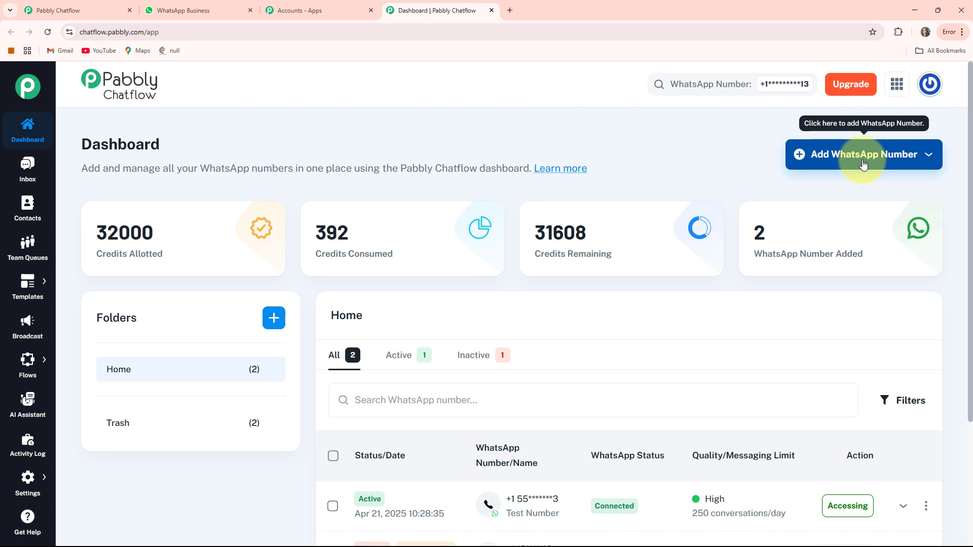
Look at the Manual Token Connect option for adding a WhatsApp number and at the numbers already added
click(863, 164)
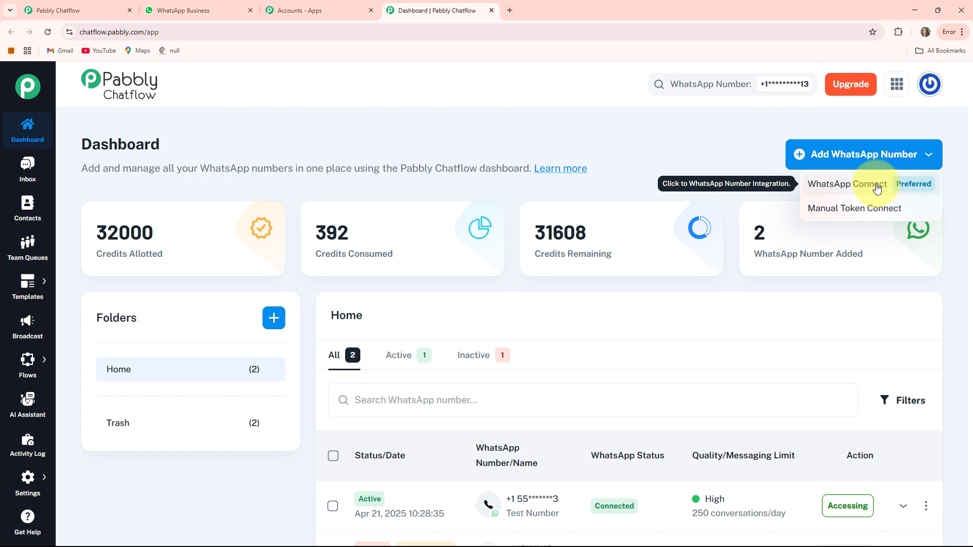
click(867, 218)
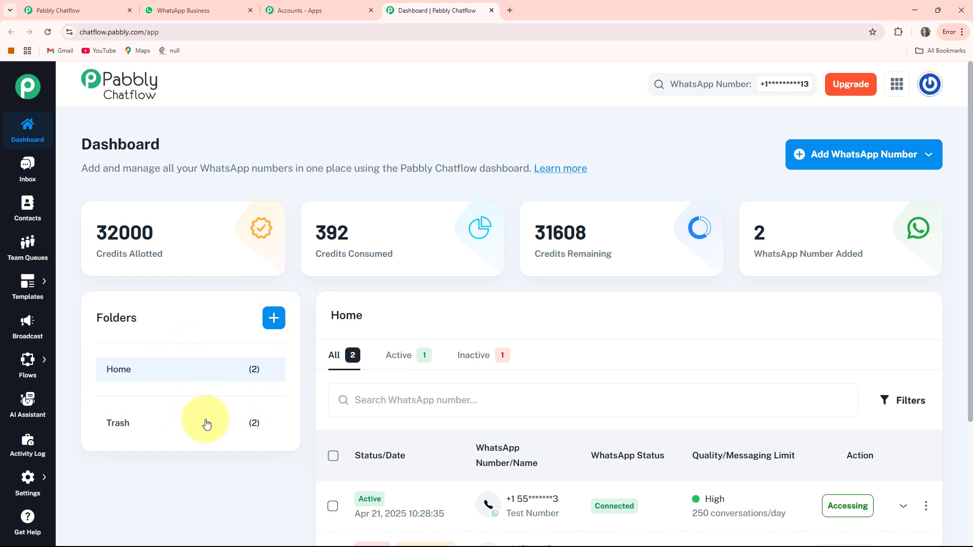
scroll(579, 317, down, 3)
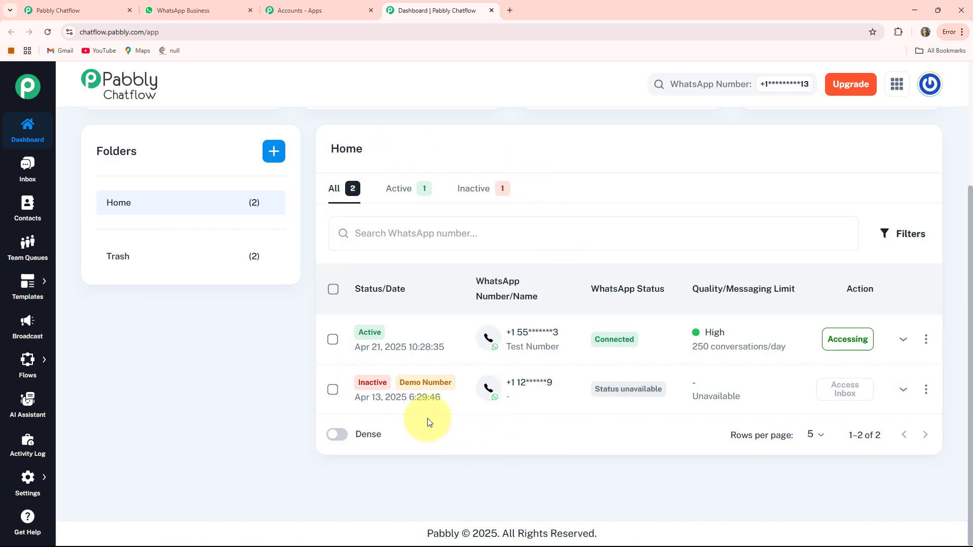
scroll(429, 422, up, 3)
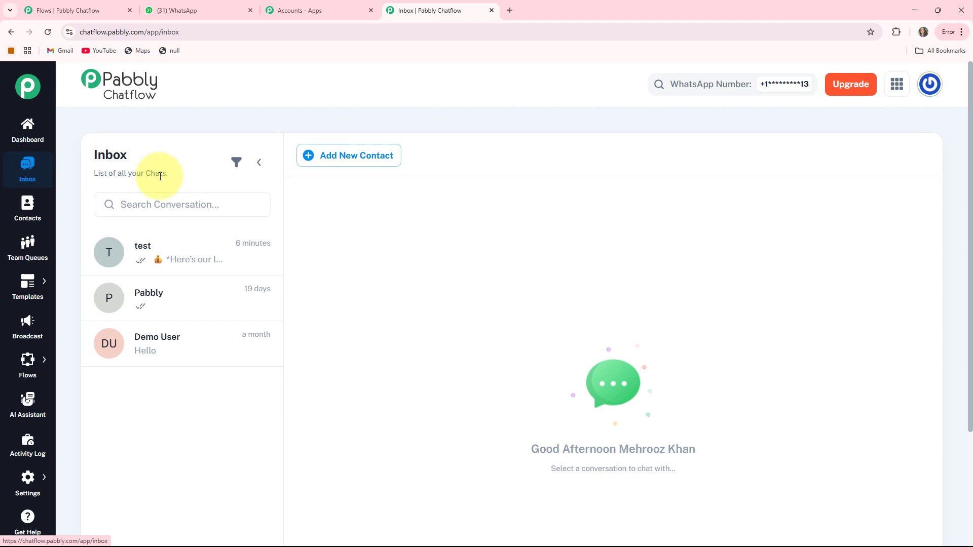
Look through the inbox's test conversation and the Contacts, Team Queues, Templates and Broadcast pages
click(159, 262)
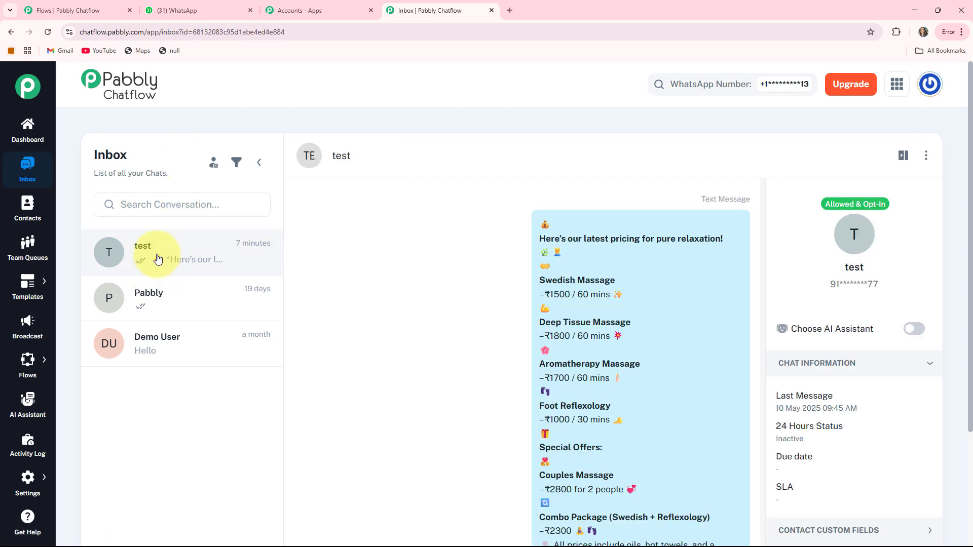
click(28, 207)
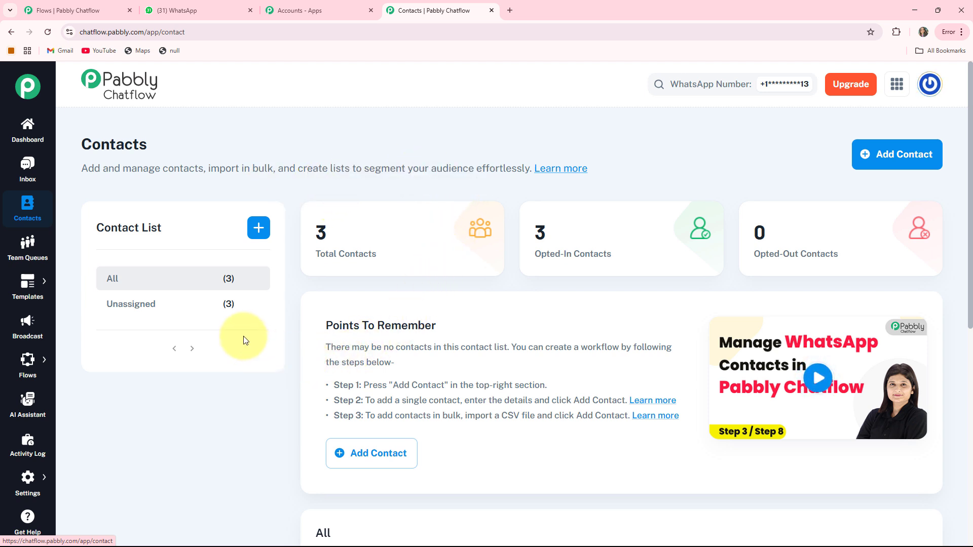
click(27, 252)
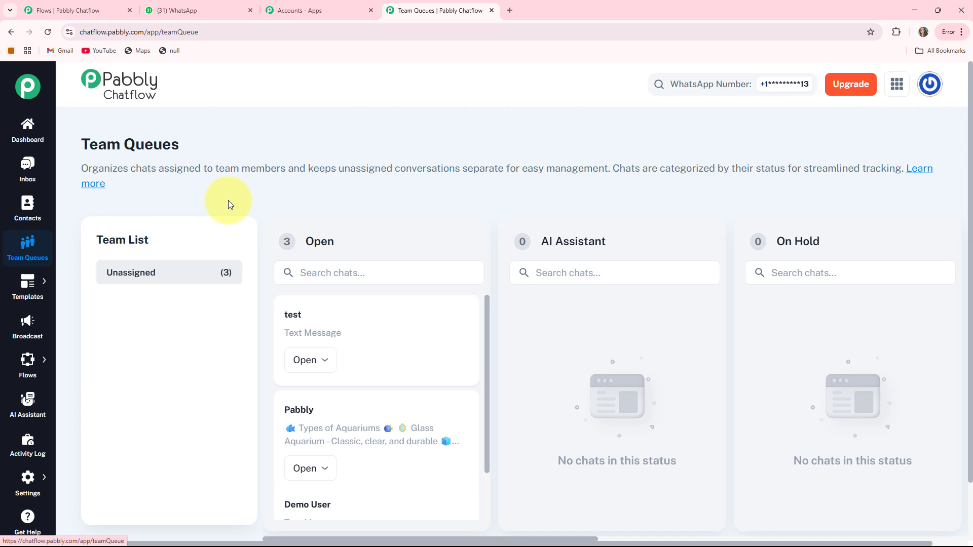
click(52, 288)
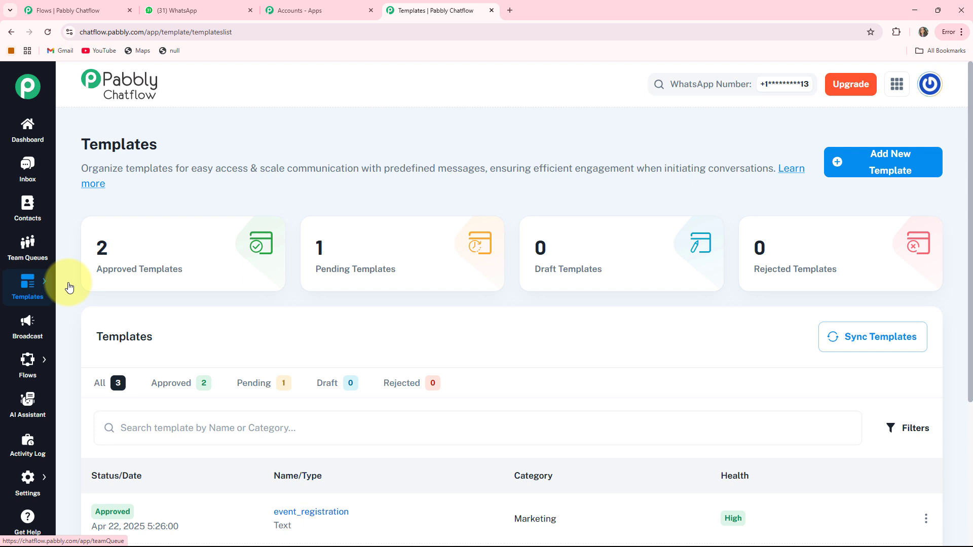
click(28, 326)
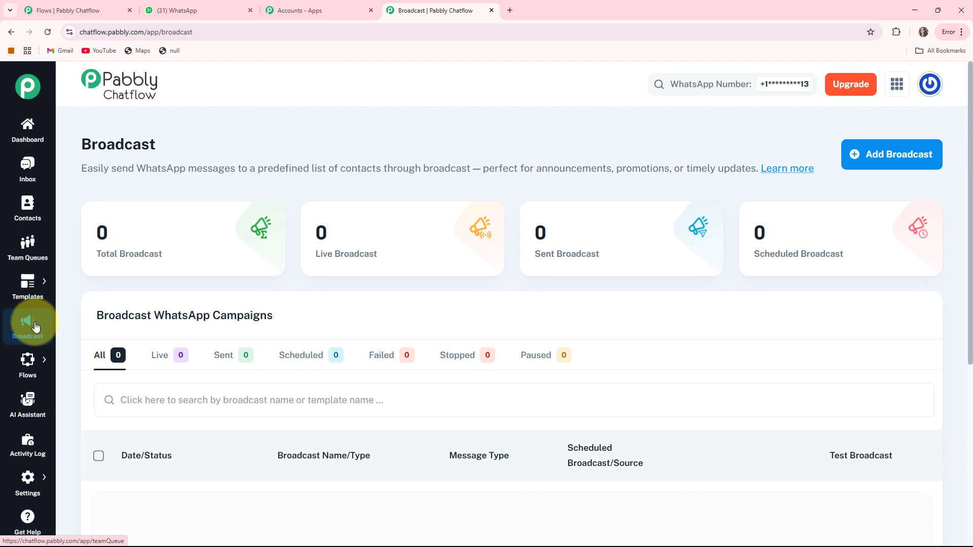
Look through the Flows, AI Assistant and Activity Log pages
mouse_move(26, 367)
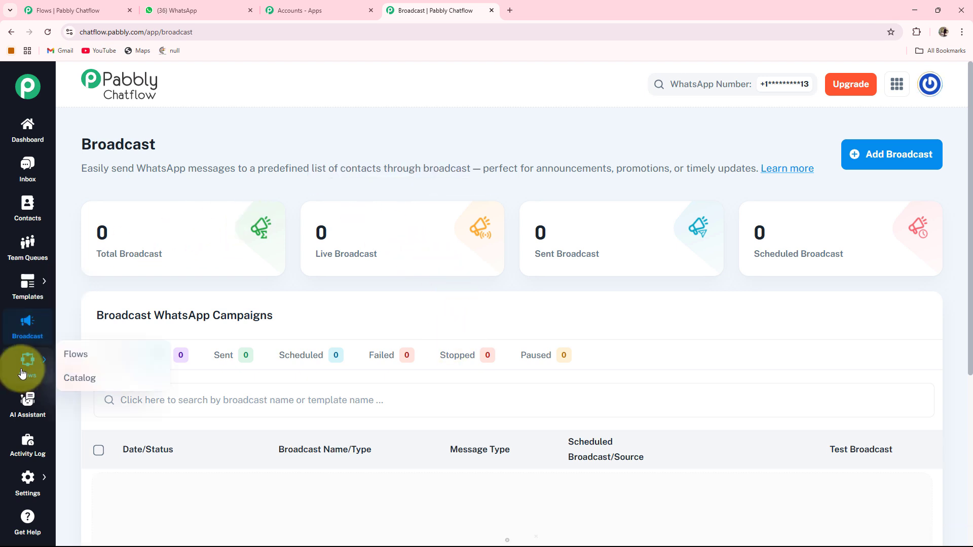
click(66, 357)
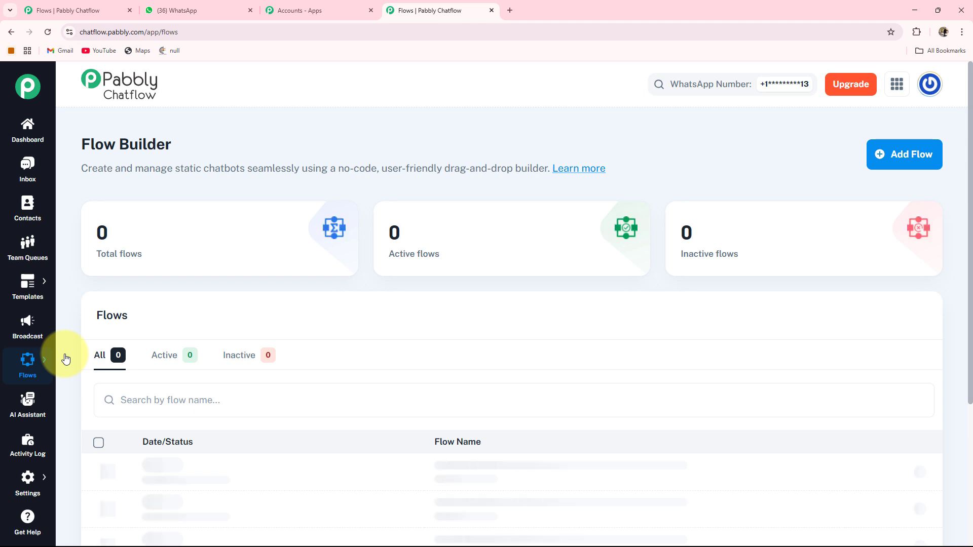
click(24, 406)
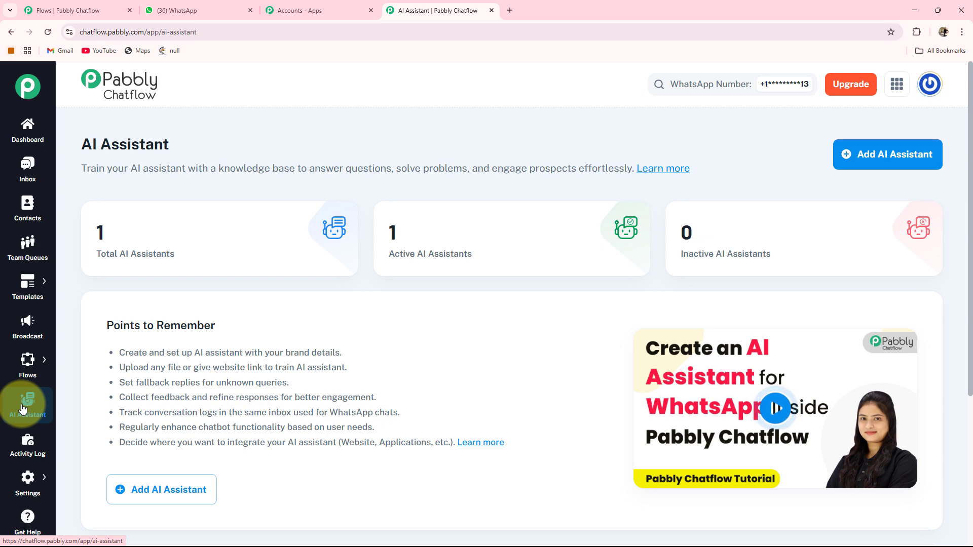
click(21, 454)
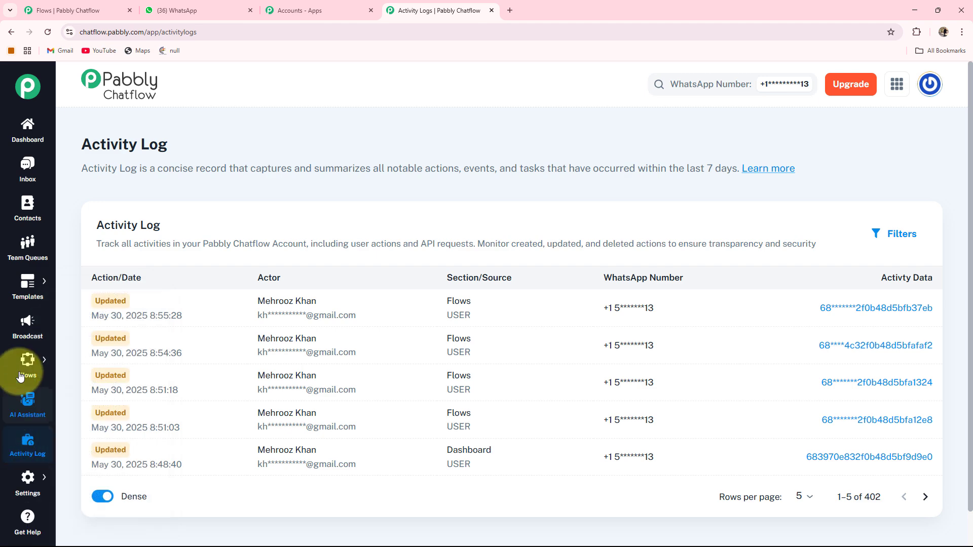
Create a new flow in the Flow Builder and name it "WhatsApp Chatbot for Your Electrical Contractor Business"
mouse_move(31, 369)
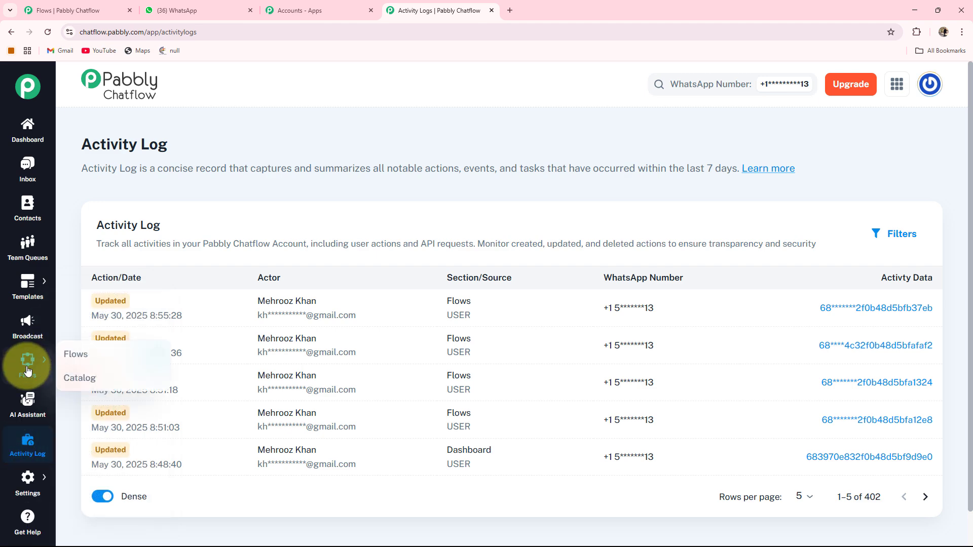
click(66, 356)
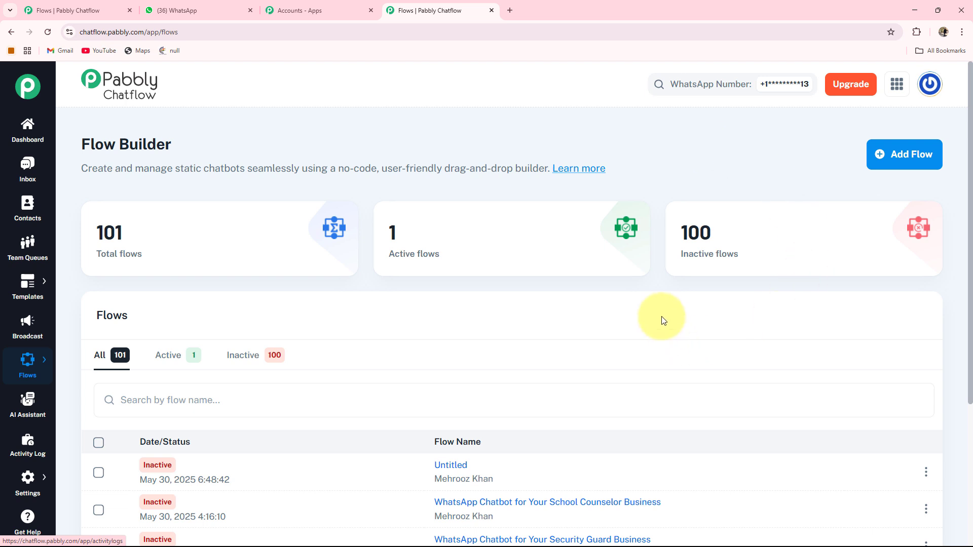
click(907, 161)
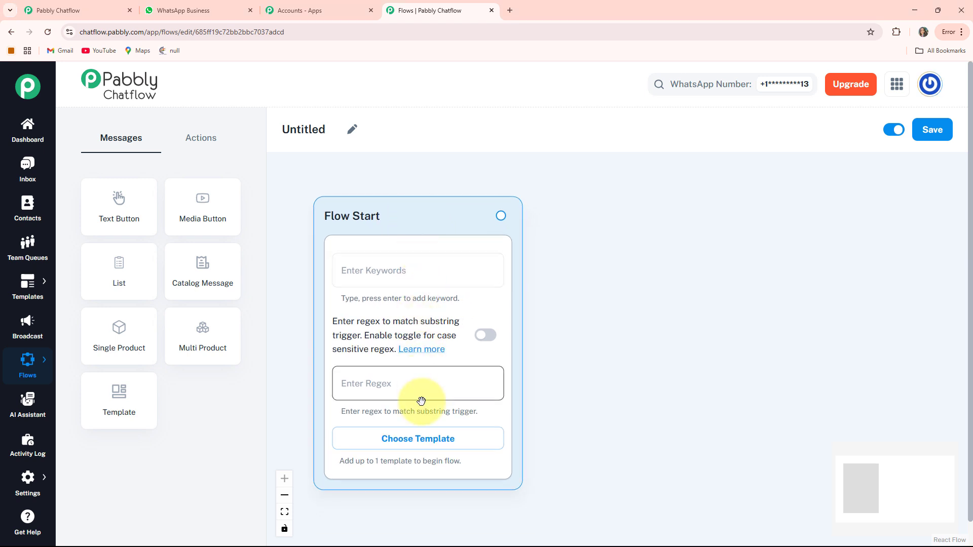
click(354, 129)
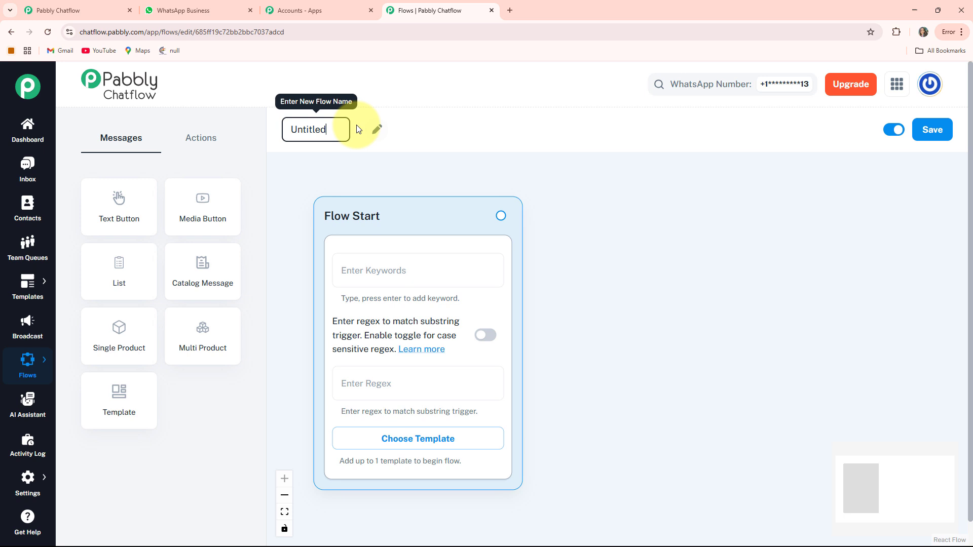
double_click(319, 129)
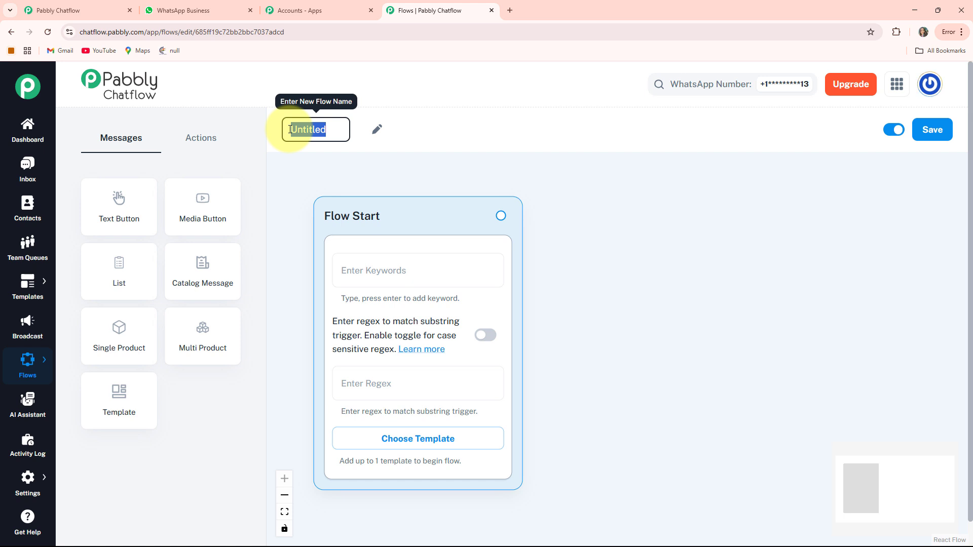
text(WhatsApp Chatbot for Your Electrical Contractor Business)
key(Return)
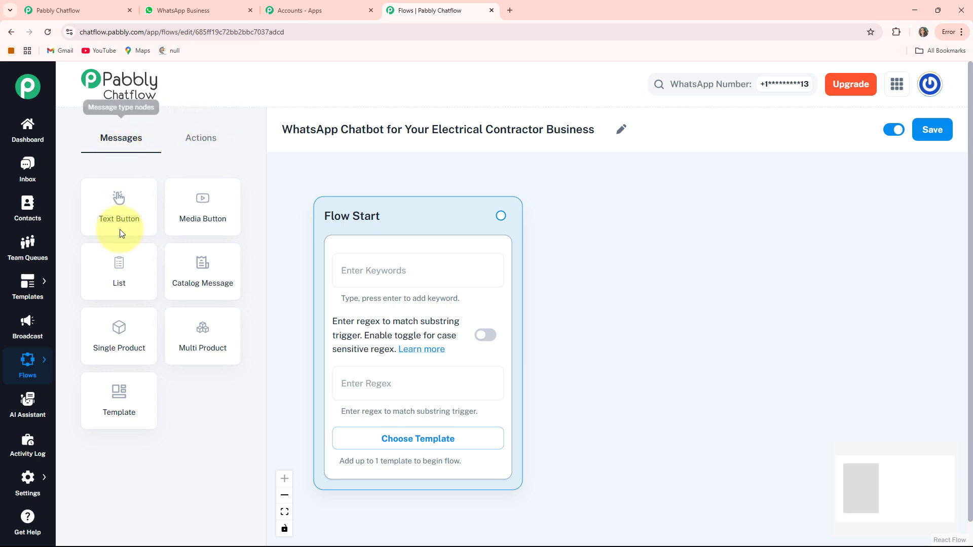
Look through the available action and message nodes and the flow's activation and saving options
click(204, 142)
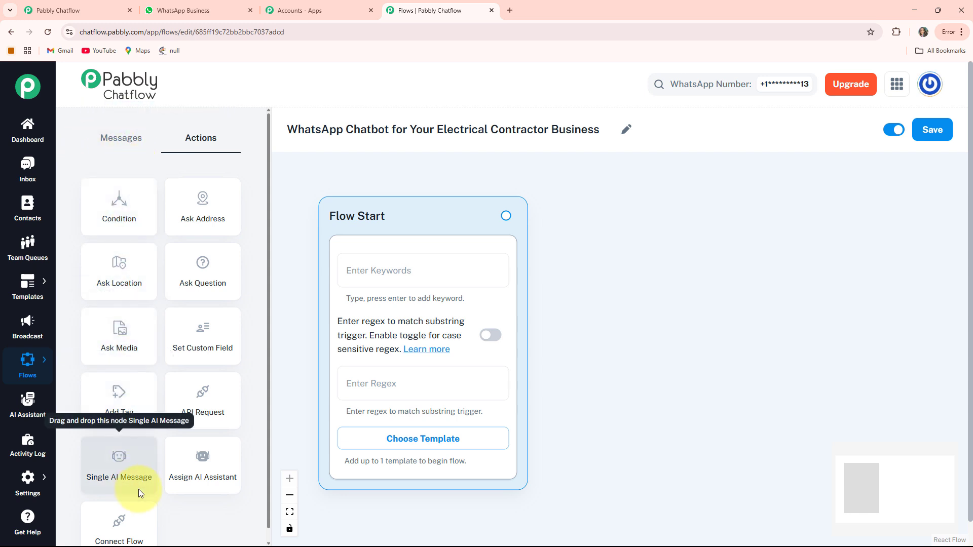
click(118, 139)
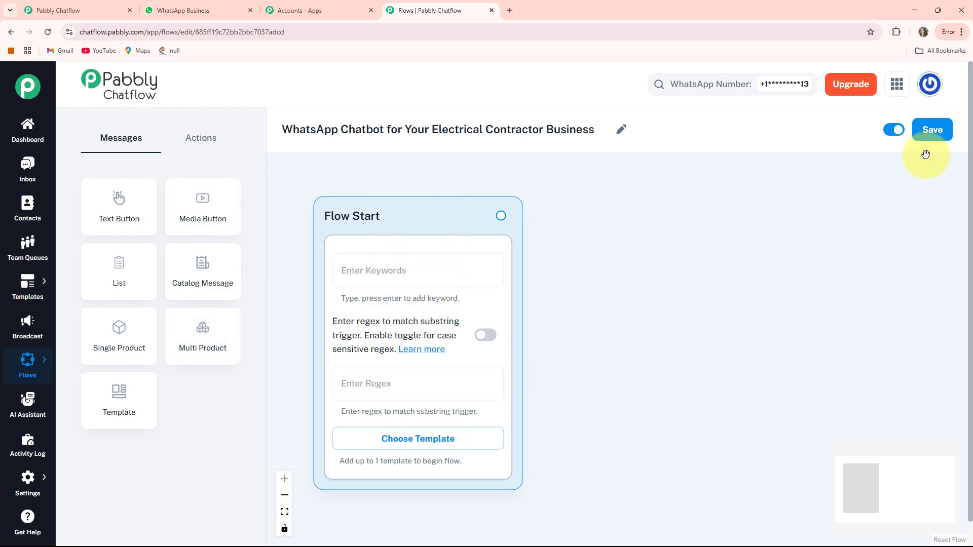
click(896, 131)
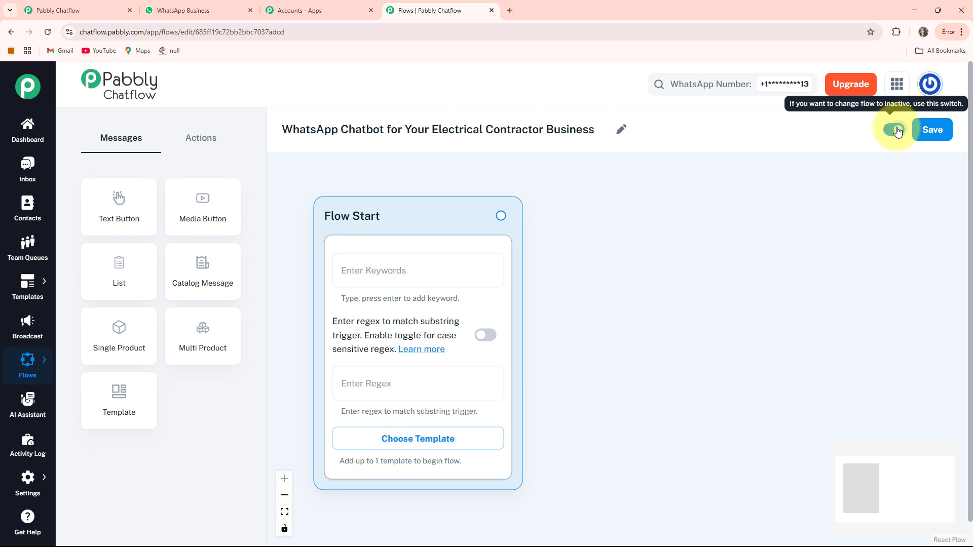
click(930, 133)
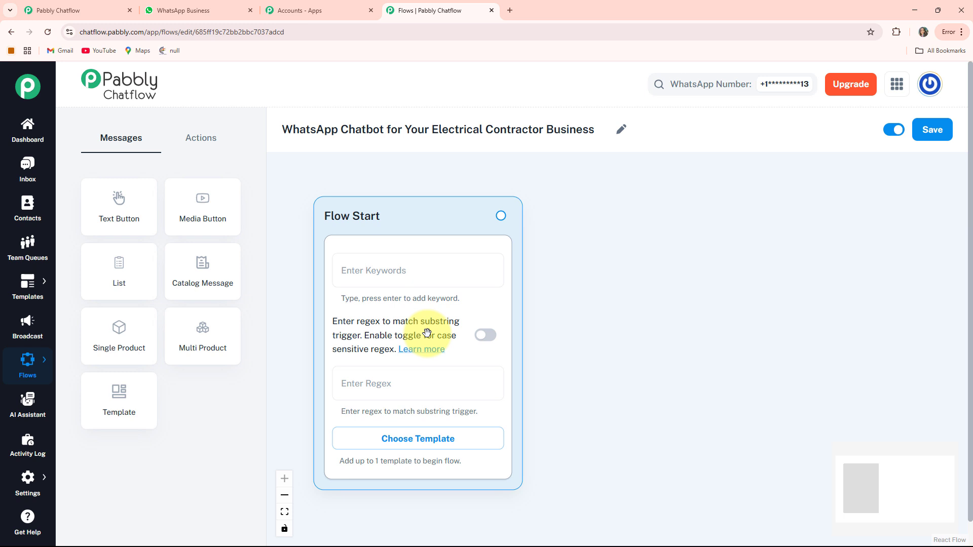
Look at the Flow Start node's case-sensitive regex option and the list of approved templates
click(488, 338)
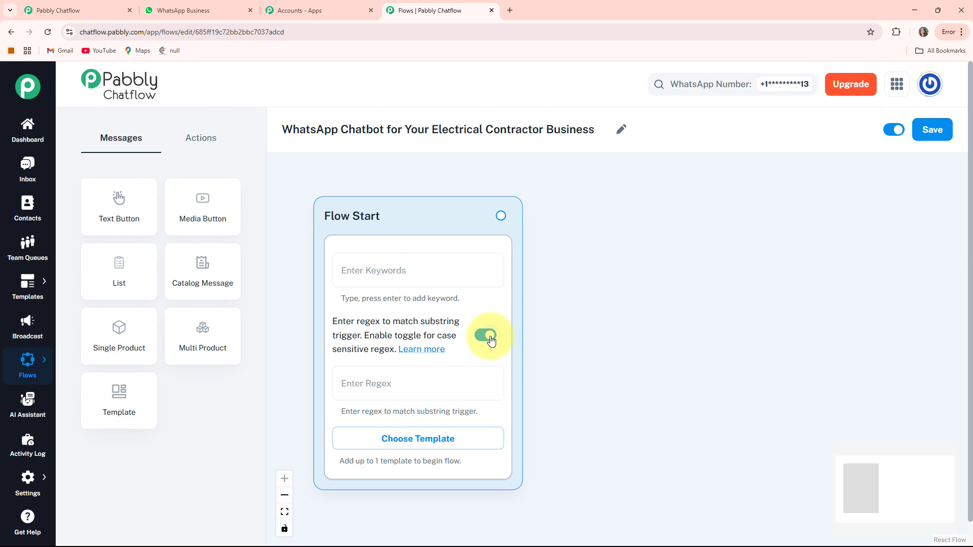
click(491, 341)
scroll(527, 370, down, 1)
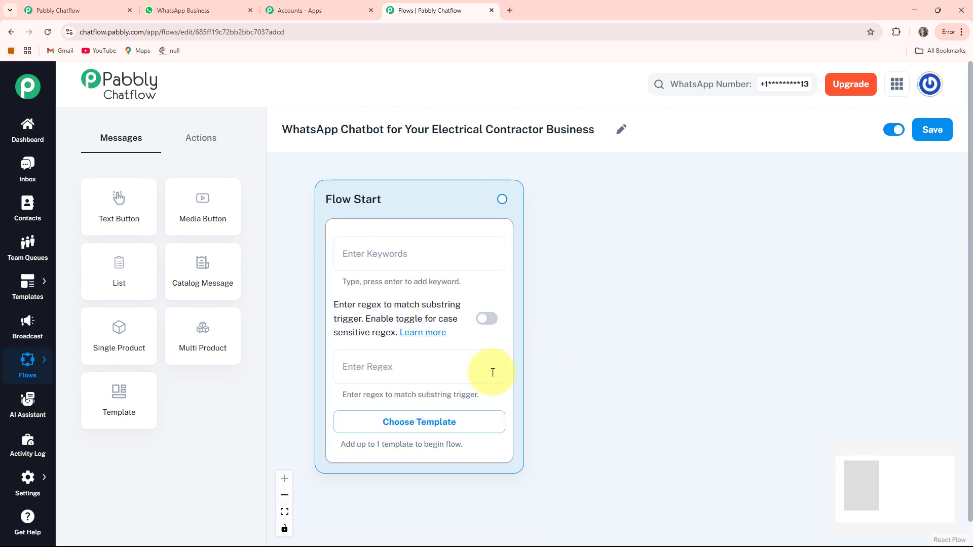
click(422, 423)
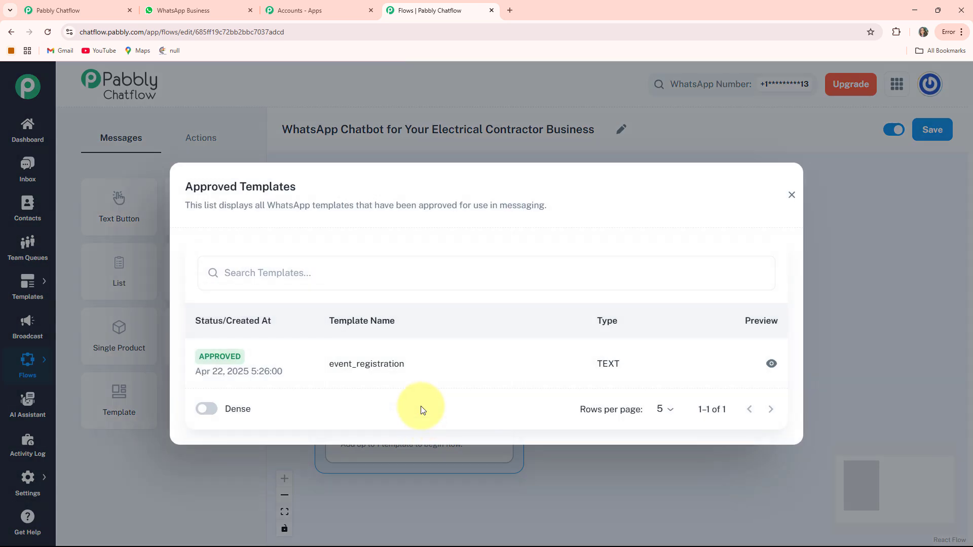
click(789, 196)
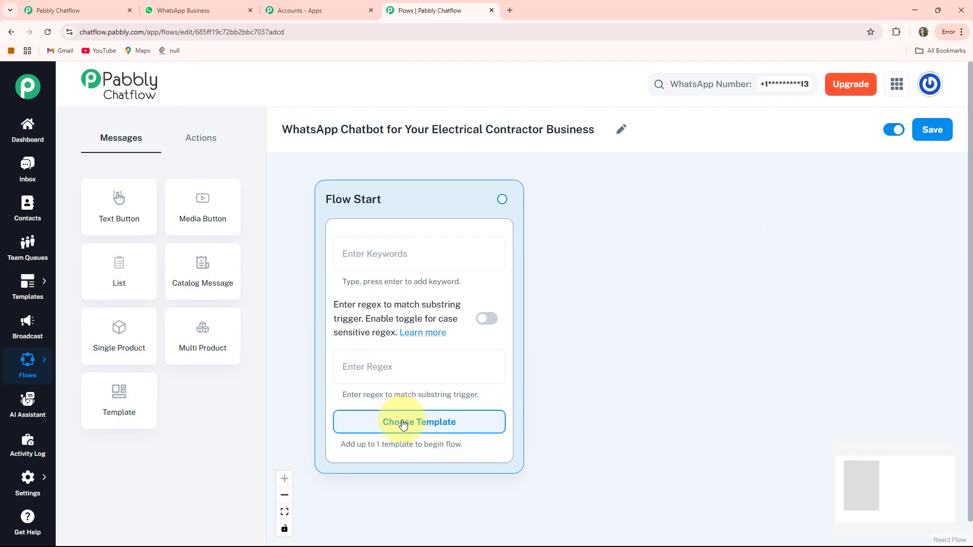
Set the Flow Start node's regex trigger to [\s\S]+
click(381, 367)
text([\s\S]+)
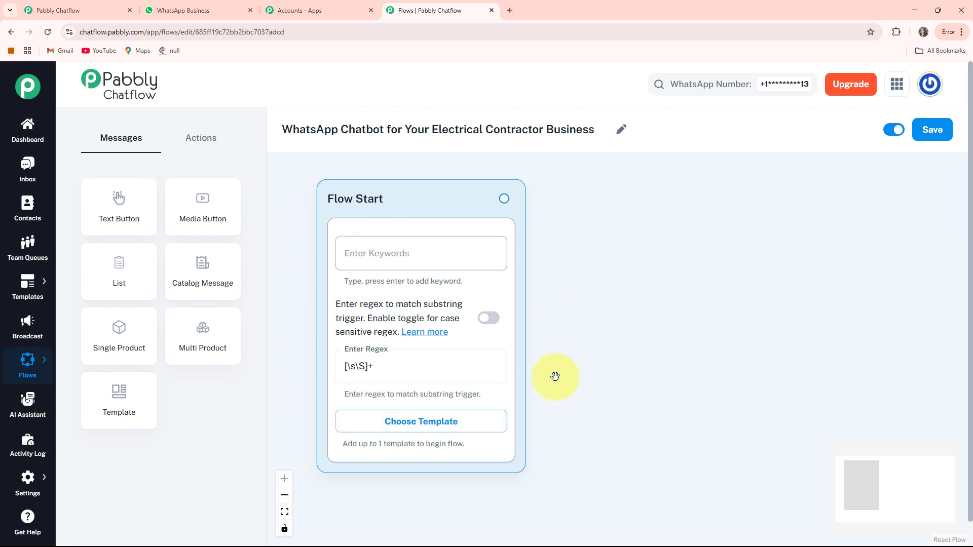
Add an Ask Question node beside Flow Start with the PowerEdge Electrical Services welcome message asking for the customer's FullName
click(207, 141)
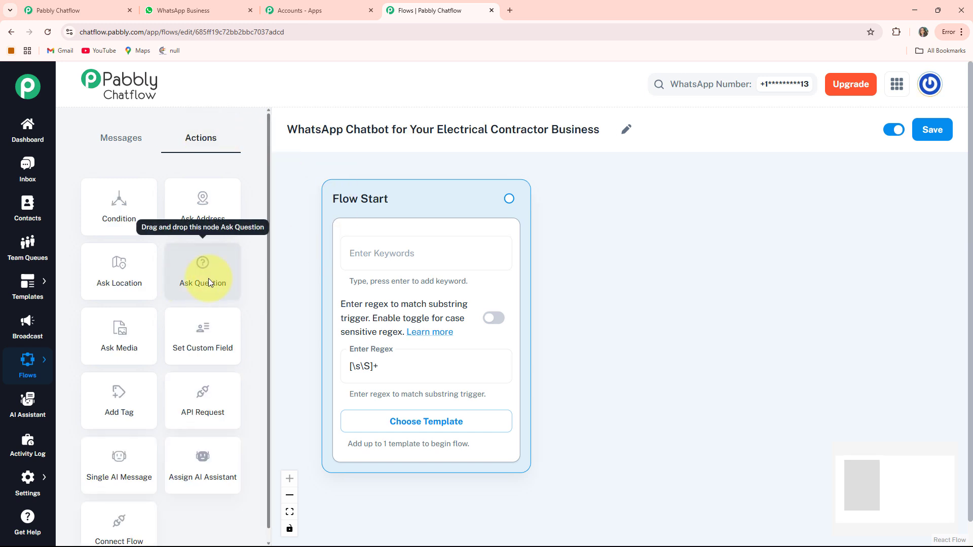
drag(227, 283, 591, 202)
drag(850, 293, 745, 293)
click(530, 266)
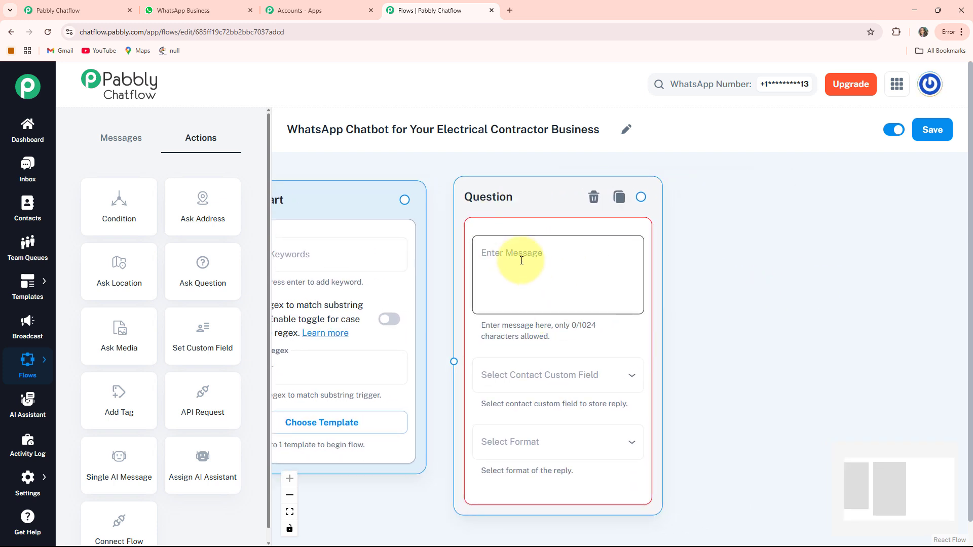
key(ctrl+v)
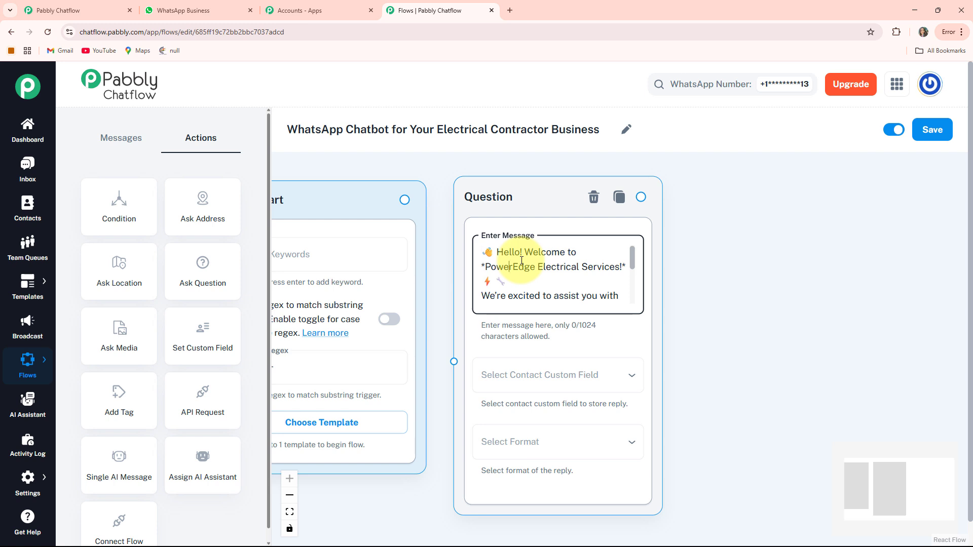
key(Down)
key(Down)
key(Down)
key(Down)
key(Down)
key(Down)
key(Down)
key(Down)
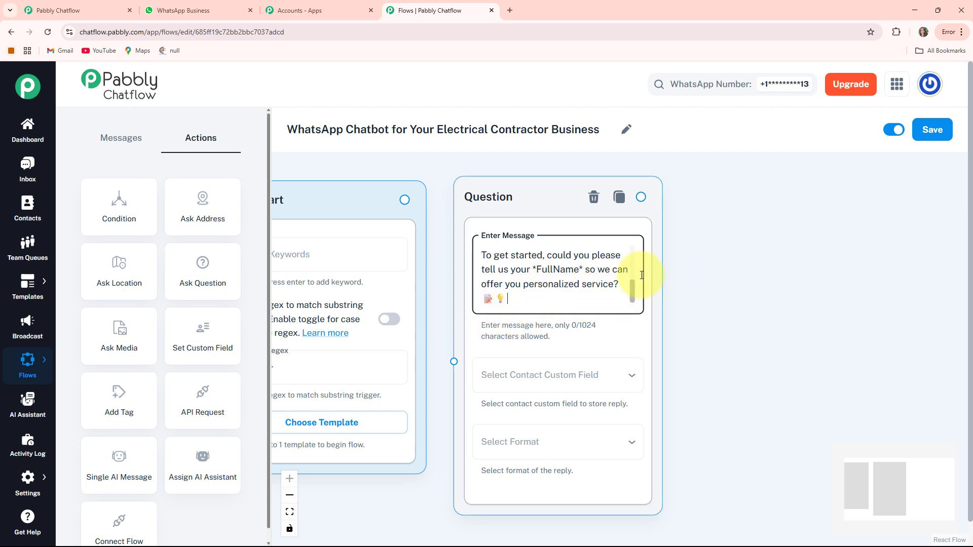
Store the question's reply in the FullName contact custom field and set the reply format to Text
drag(699, 365, 671, 297)
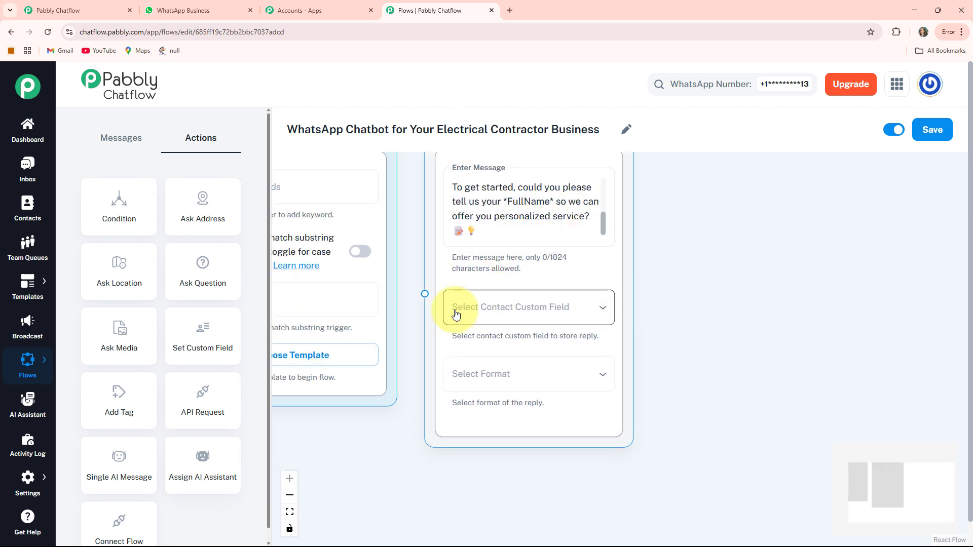
click(556, 310)
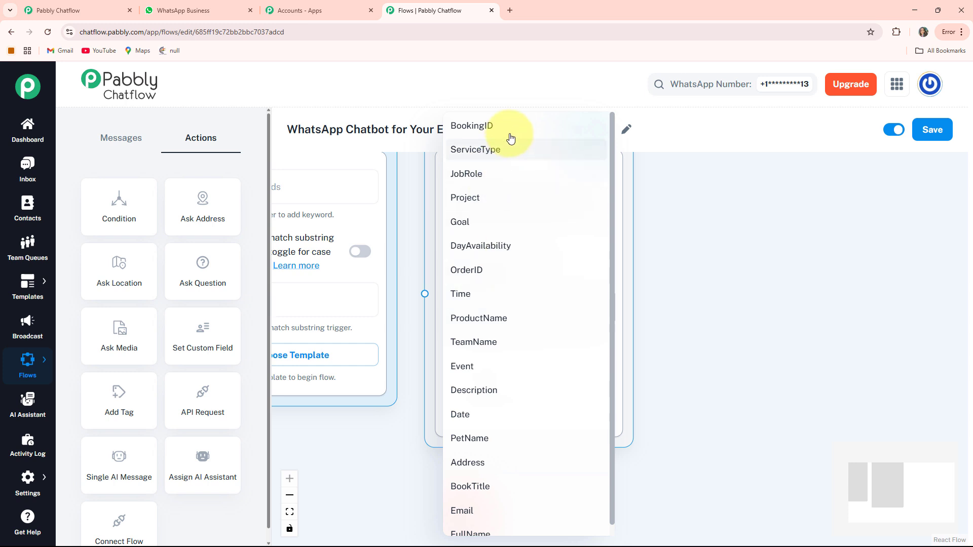
click(472, 531)
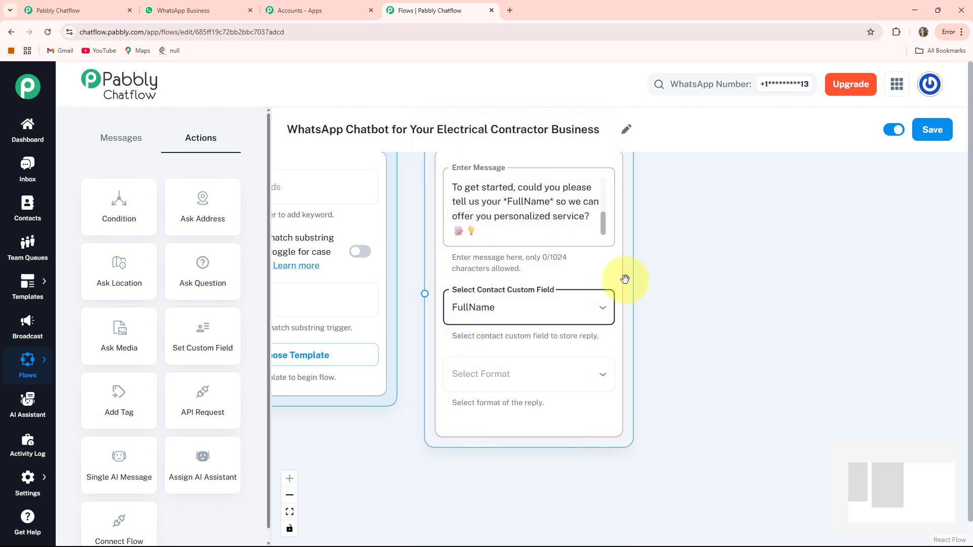
click(662, 374)
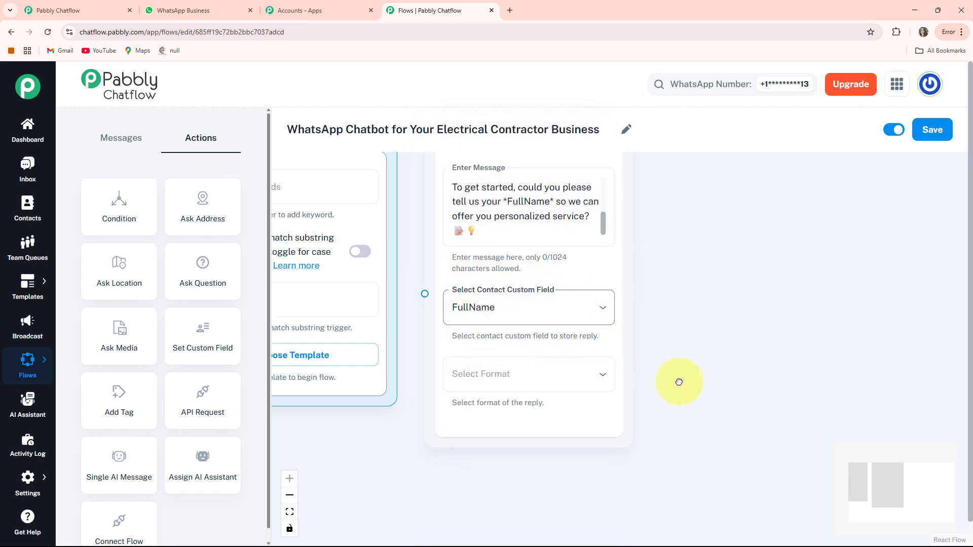
drag(679, 382, 697, 385)
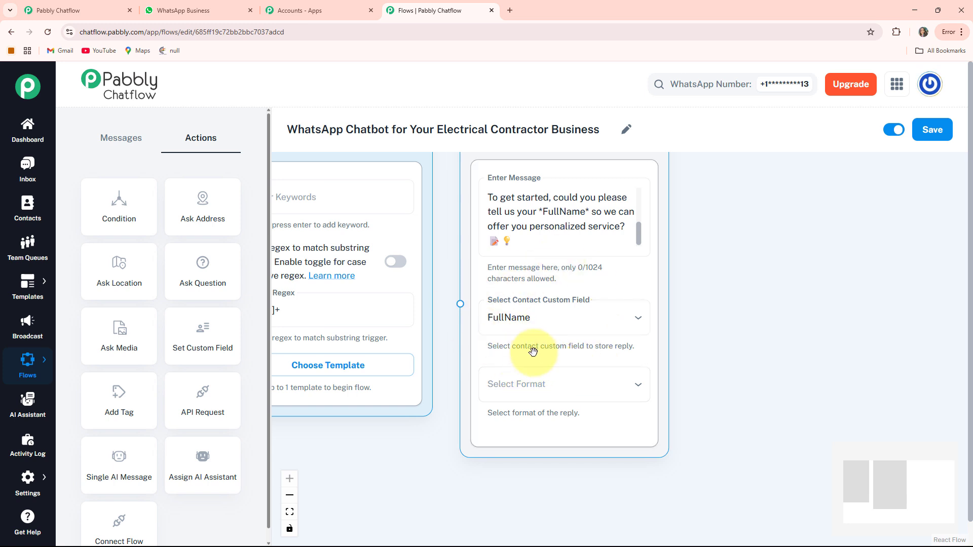
click(580, 387)
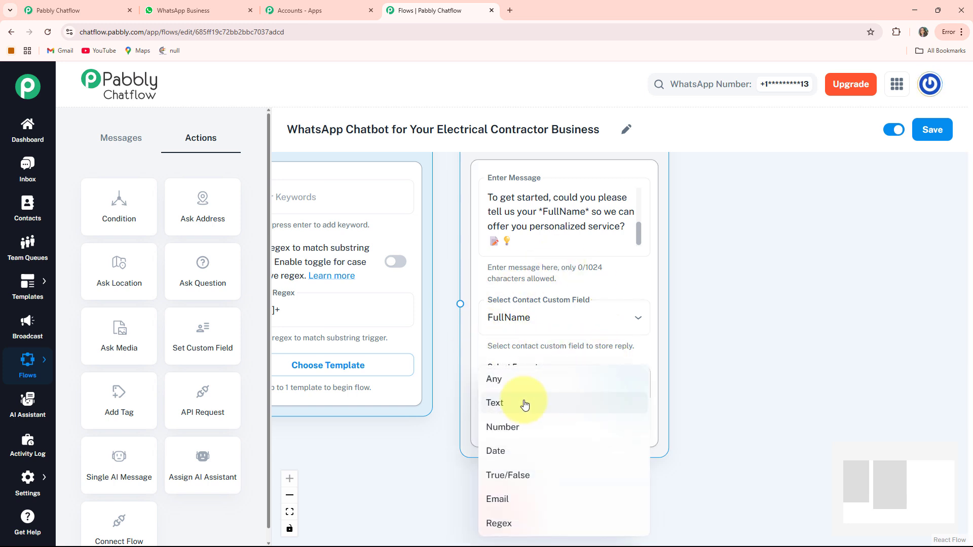
click(515, 464)
drag(710, 412, 688, 339)
scroll(497, 373, down, 2)
scroll(498, 373, down, 1)
click(514, 444)
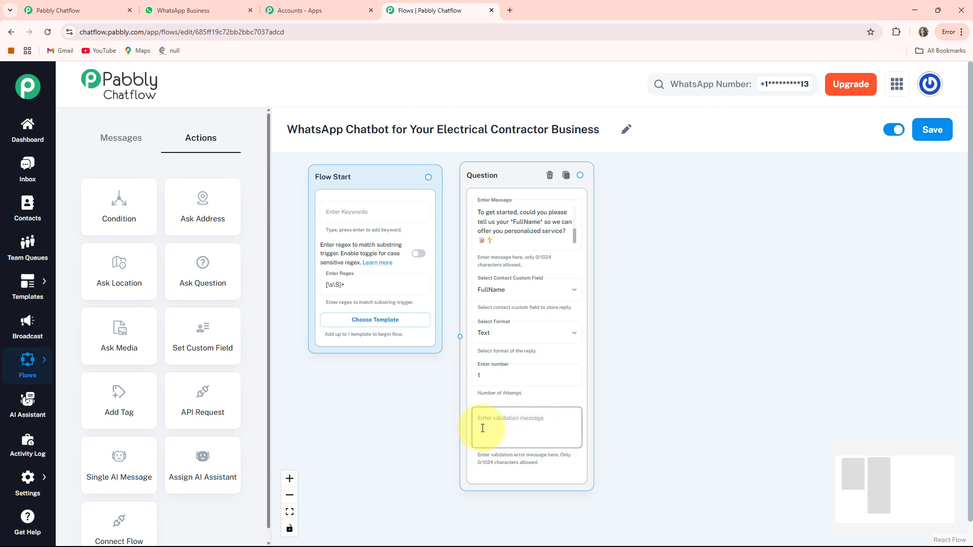
Connect the Flow Start node to the FullName question node
click(403, 401)
drag(402, 401, 393, 431)
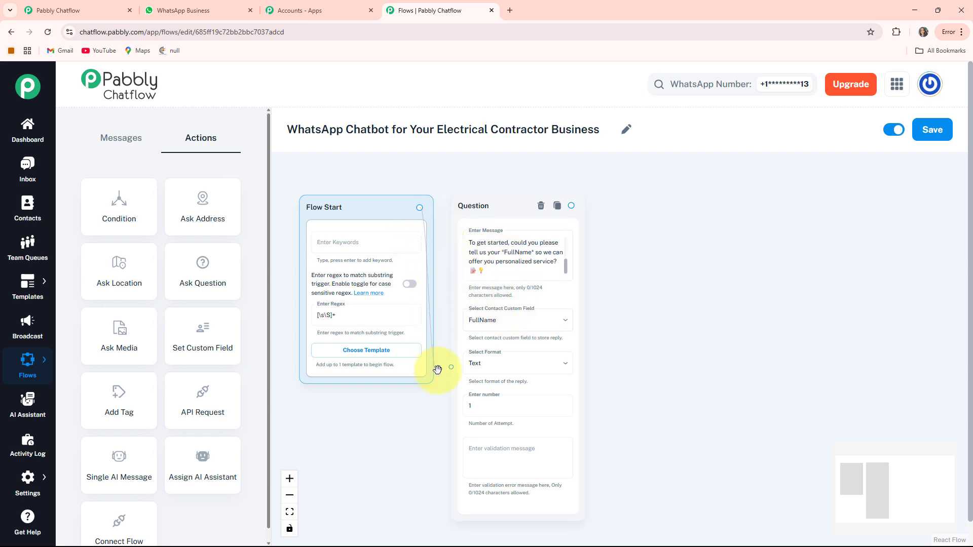
drag(629, 348, 625, 341)
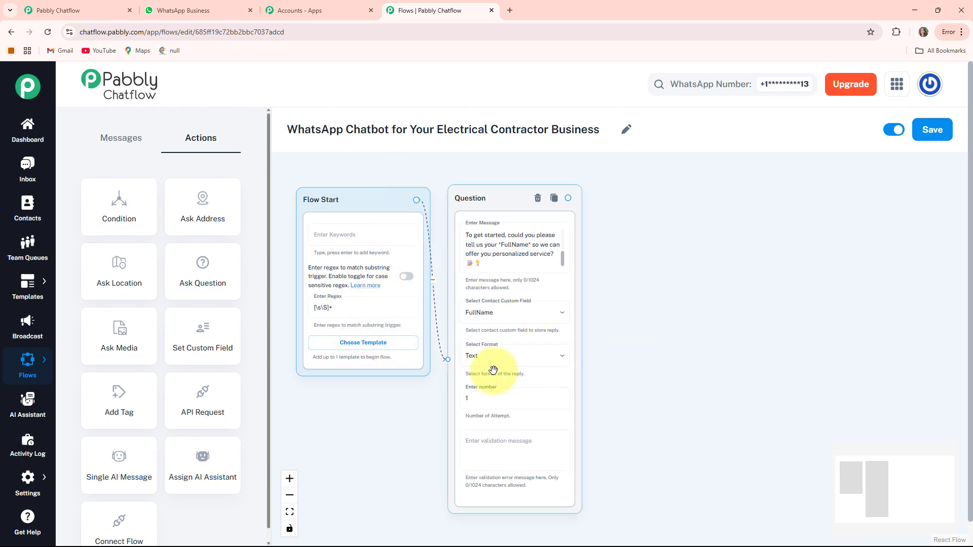
Add a second Ask Question node after the FullName question, with the PowerEdge Electrical Services message asking for the customer's Email Address
drag(694, 400, 599, 380)
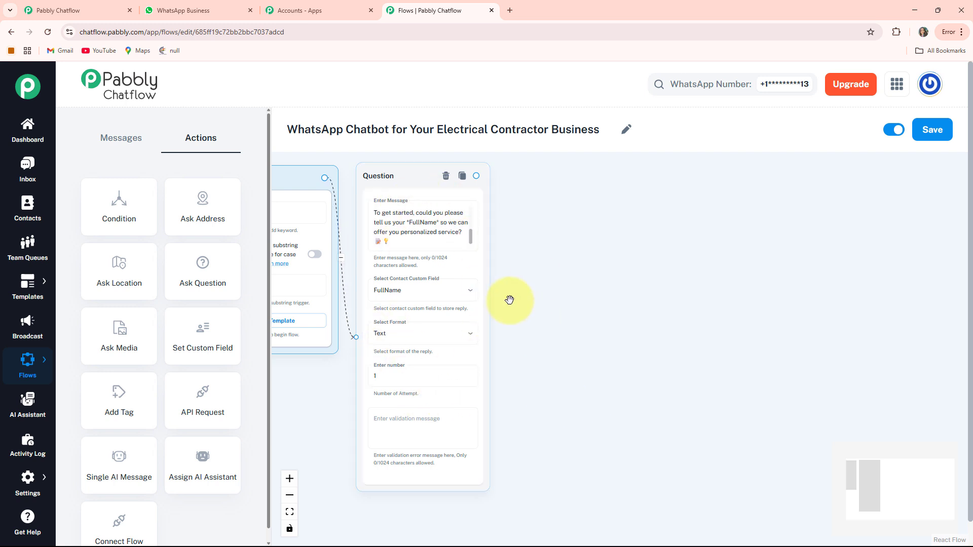
drag(585, 309, 568, 330)
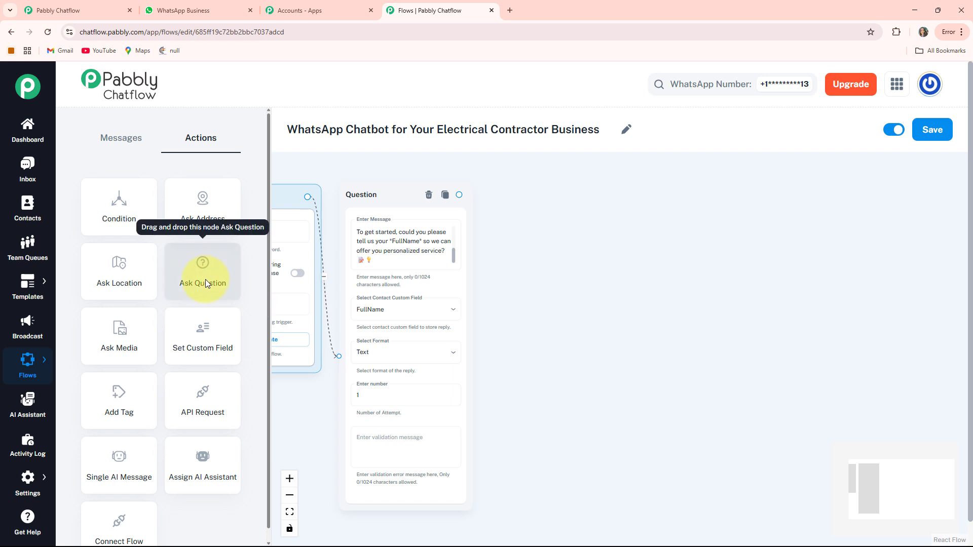
drag(205, 278, 546, 208)
scroll(606, 232, up, 3)
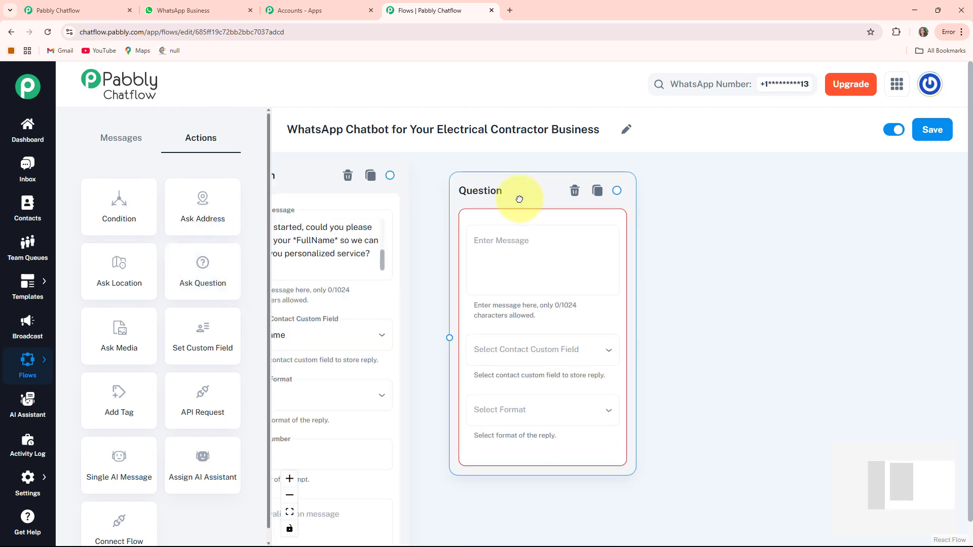
click(512, 252)
key(ctrl+v)
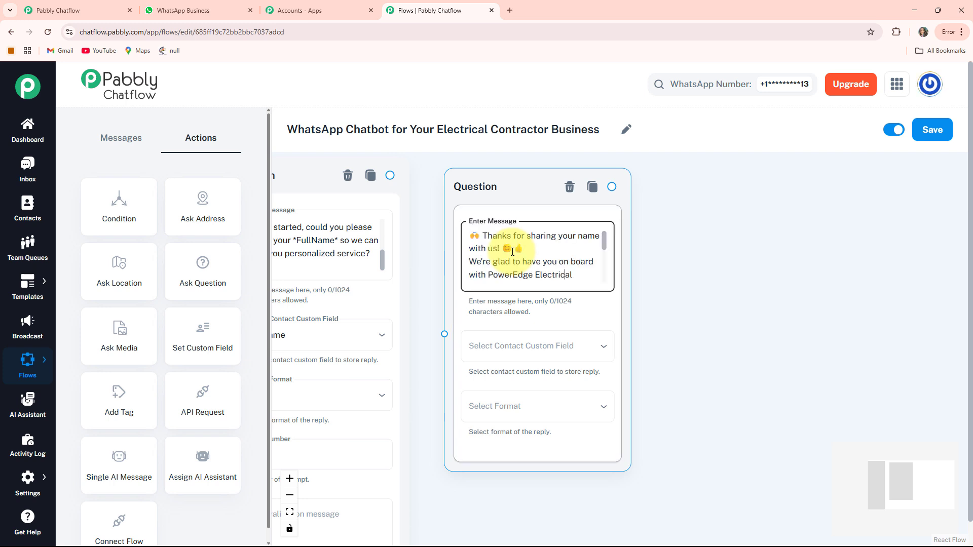
key(Down)
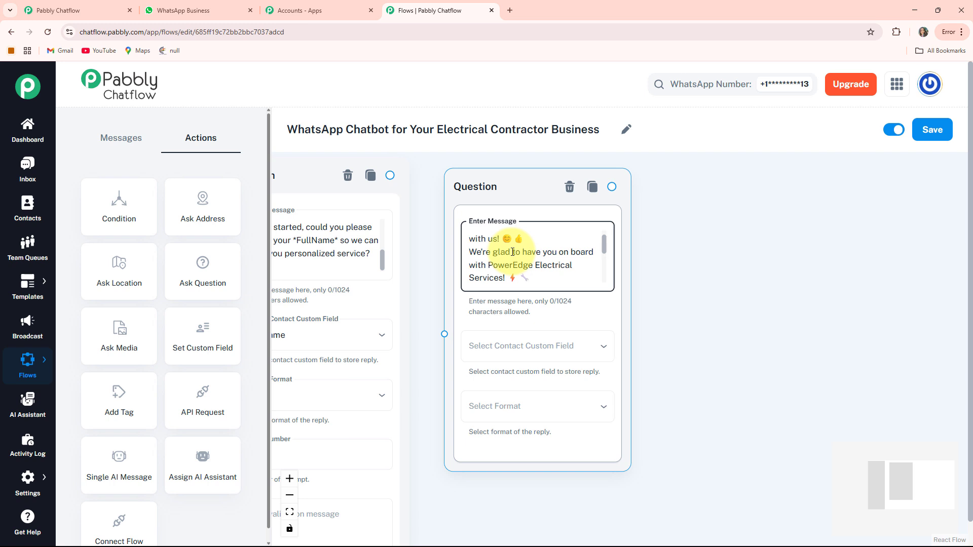
key(Down)
key(Down)
key(Down)
key(Down)
key(Down)
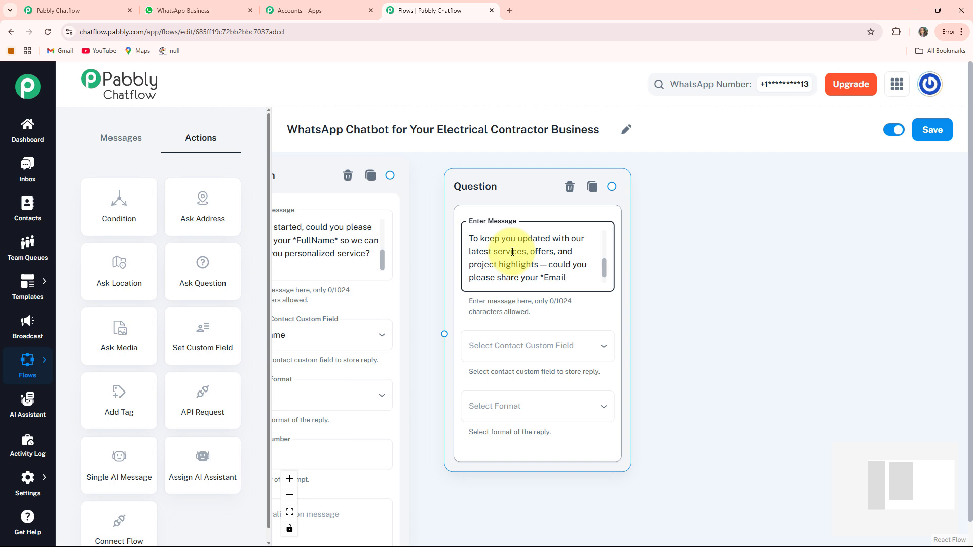
key(Down)
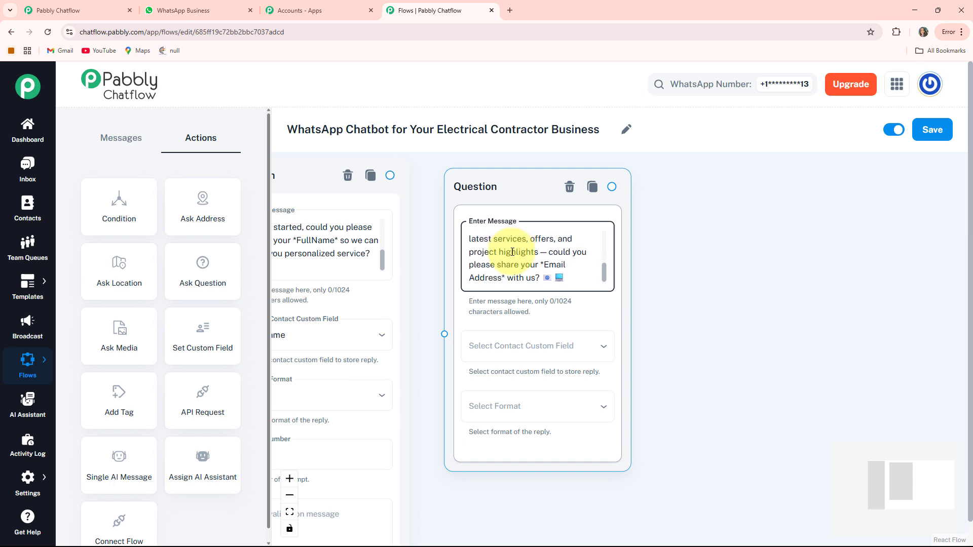
Store the second question's reply in the Email contact custom field and set the reply format to Text
click(555, 354)
click(482, 510)
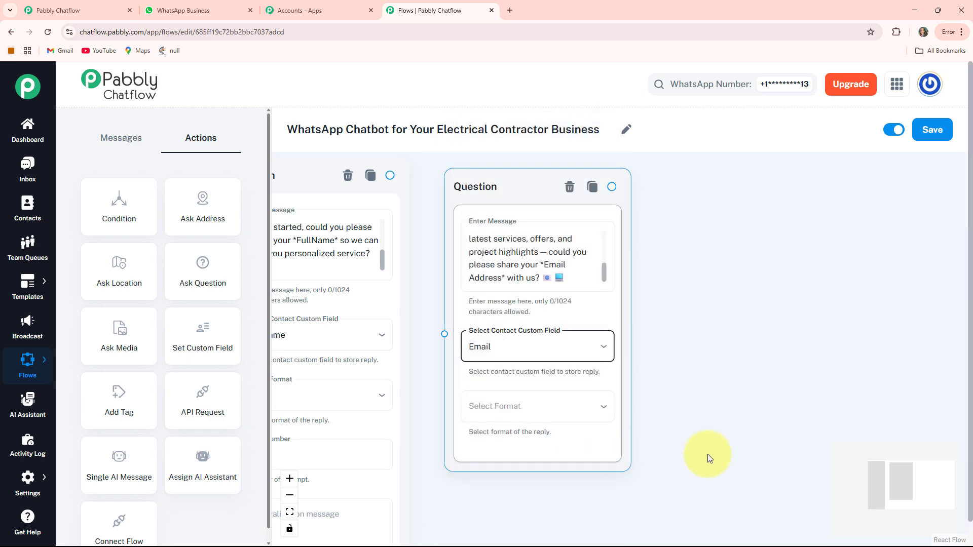
scroll(536, 357, down, 2)
click(512, 341)
click(481, 403)
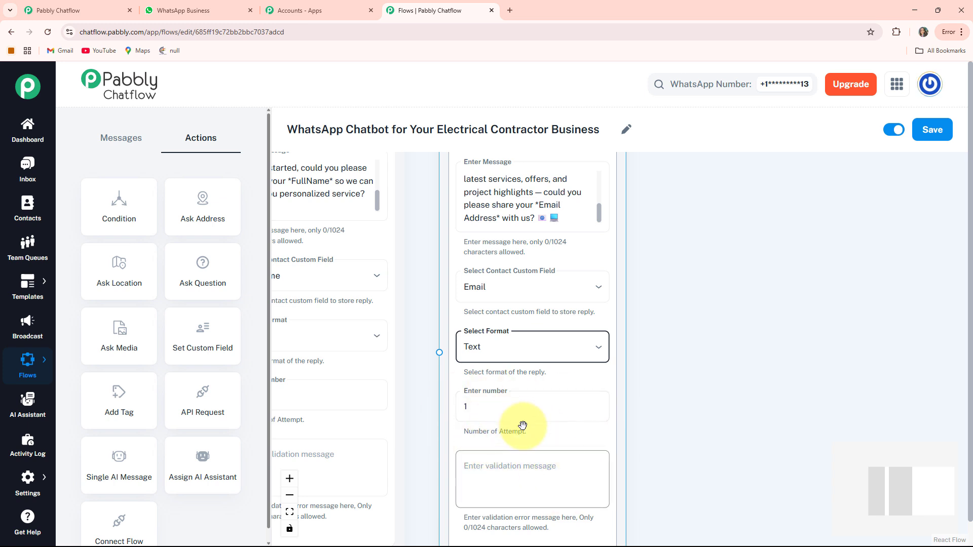
Connect the FullName question node to the Email question node
drag(420, 262, 515, 385)
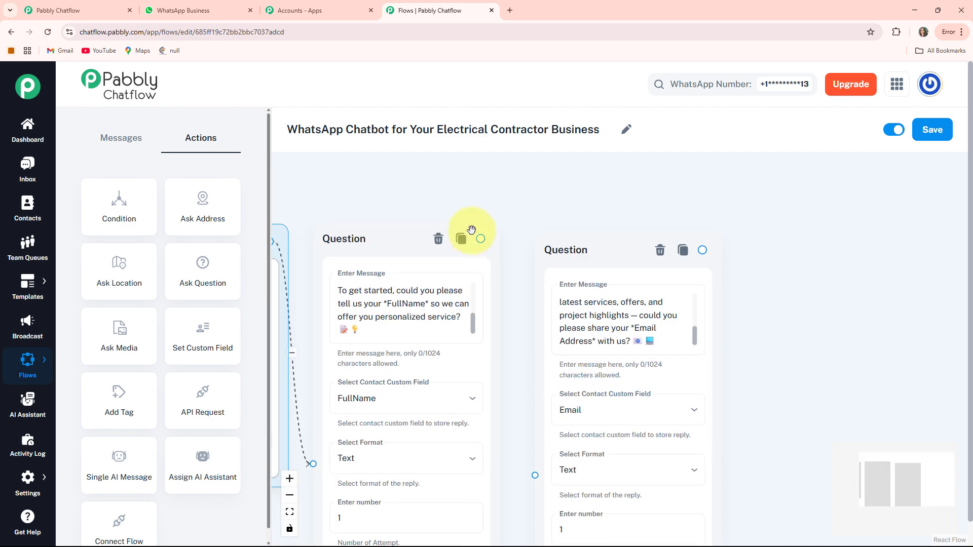
drag(481, 239, 535, 476)
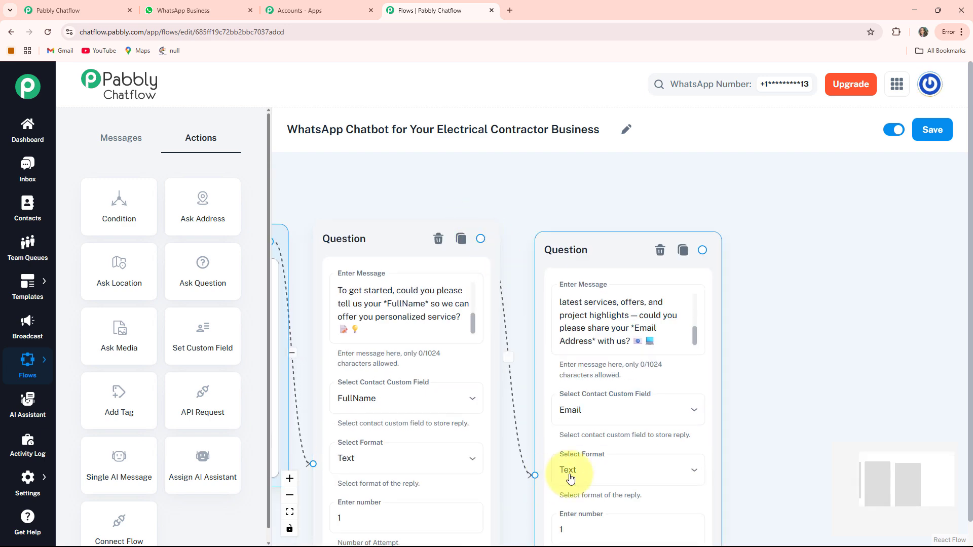
Branch a new Message node with Media content off the Email question node
drag(767, 402, 694, 301)
scroll(694, 301, down, 3)
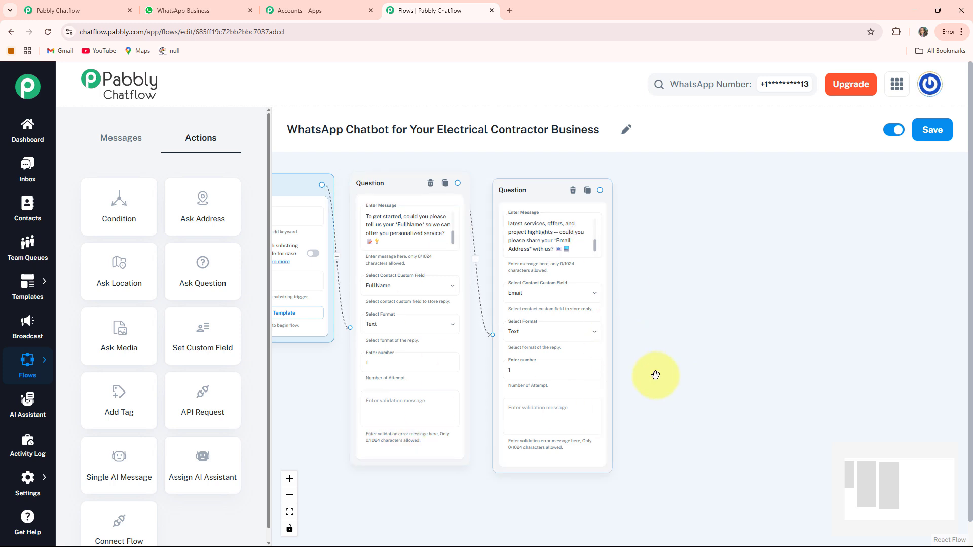
drag(743, 368, 640, 349)
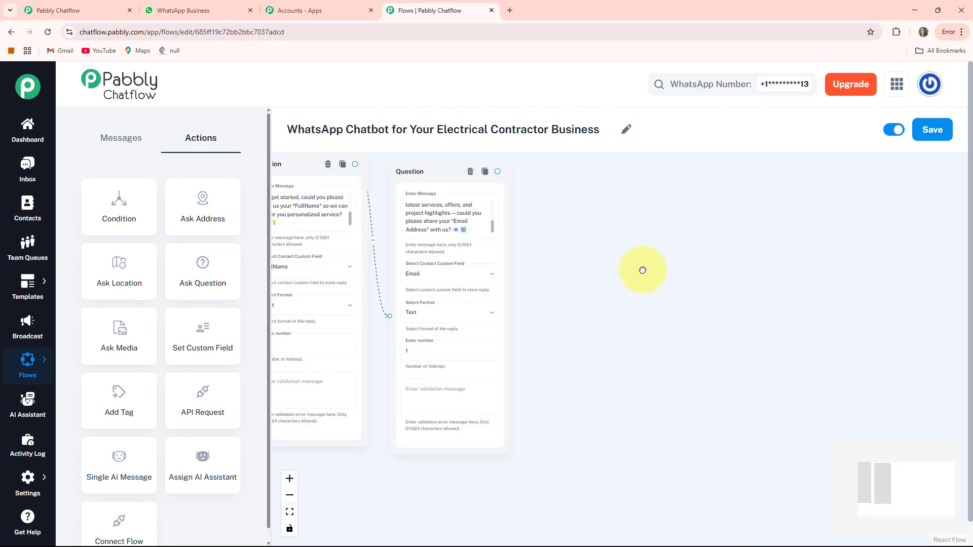
drag(643, 270, 574, 306)
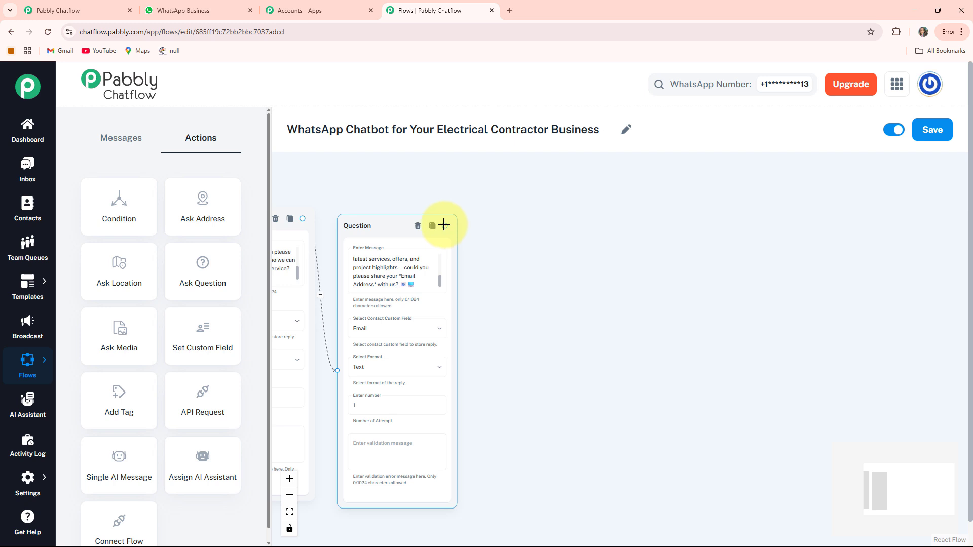
drag(545, 365, 558, 234)
click(531, 403)
Set the message's media type to Image and load the electrician photo from its encrypted-tbn0.gstatic.com URL
drag(666, 356, 618, 337)
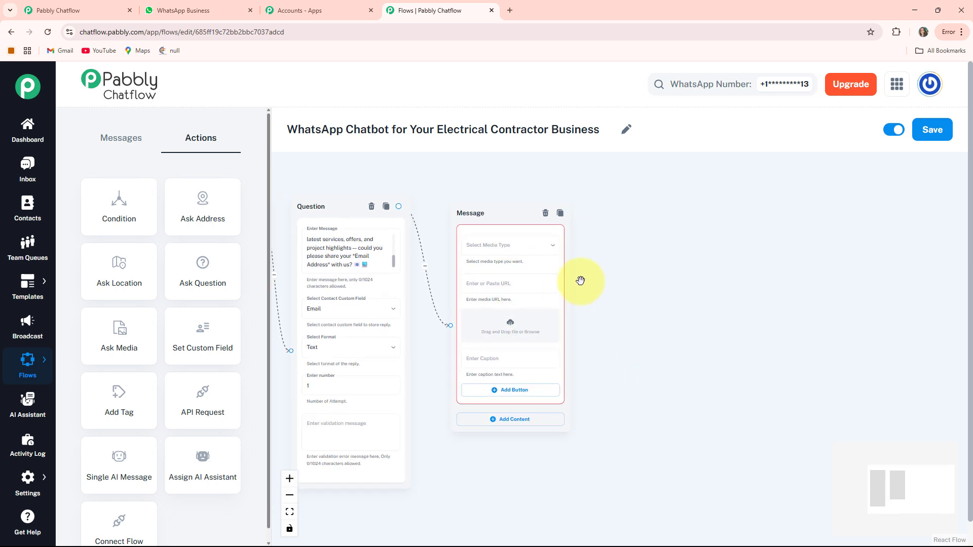
click(536, 248)
click(457, 280)
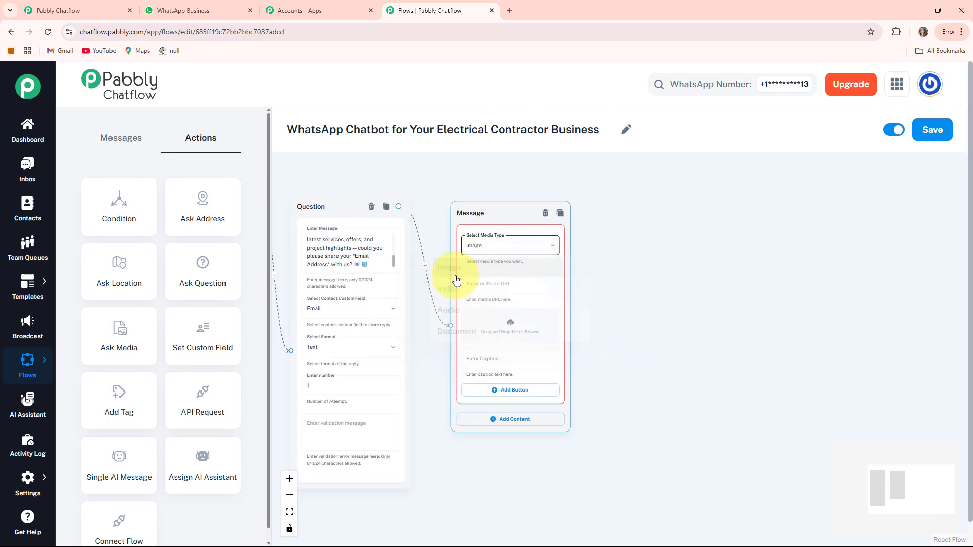
drag(603, 332, 605, 286)
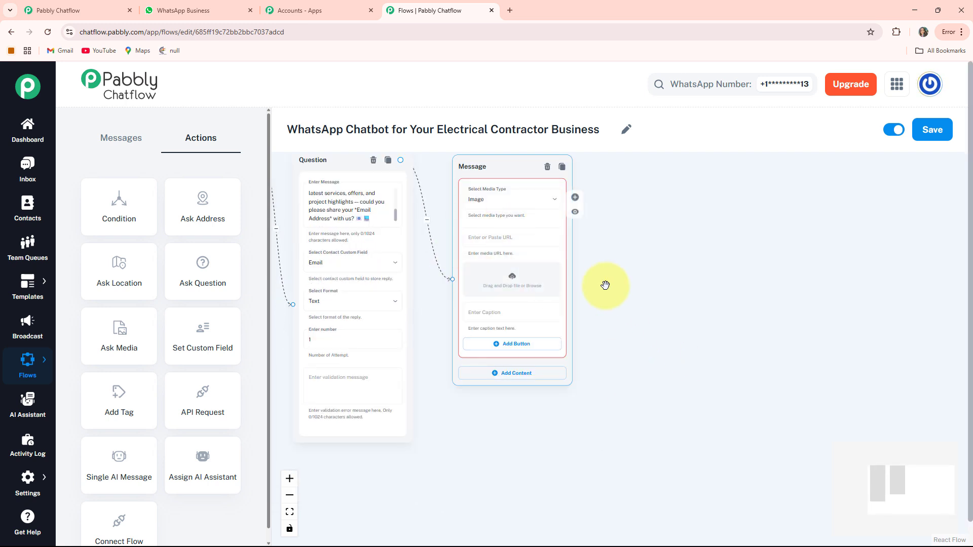
click(513, 275)
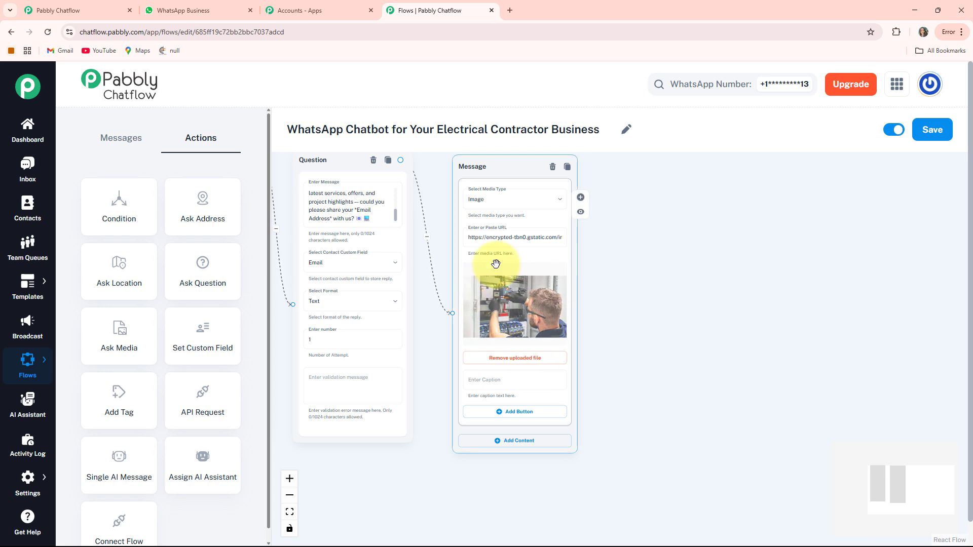
drag(666, 421, 651, 442)
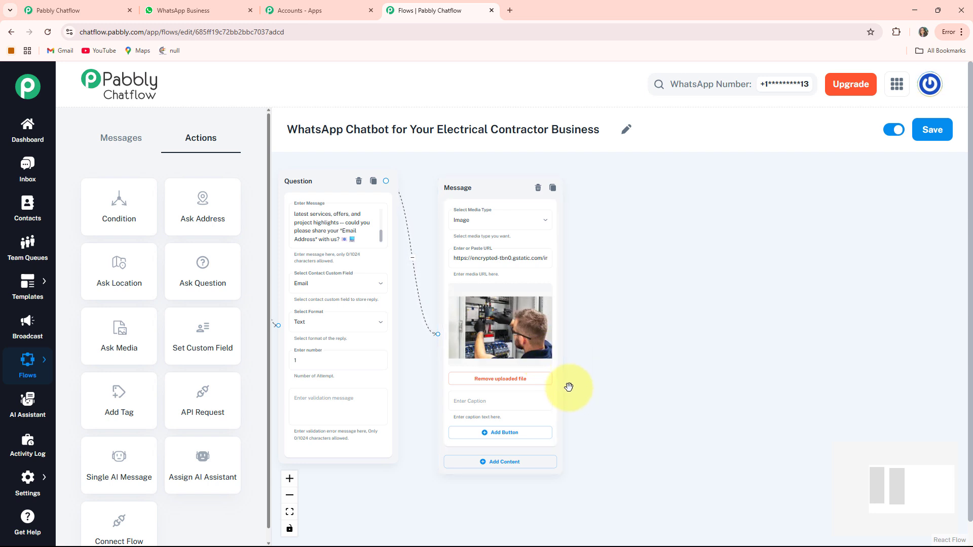
Add a Text + Button content block beneath the image in the Message node
drag(621, 410, 618, 295)
drag(526, 409, 494, 379)
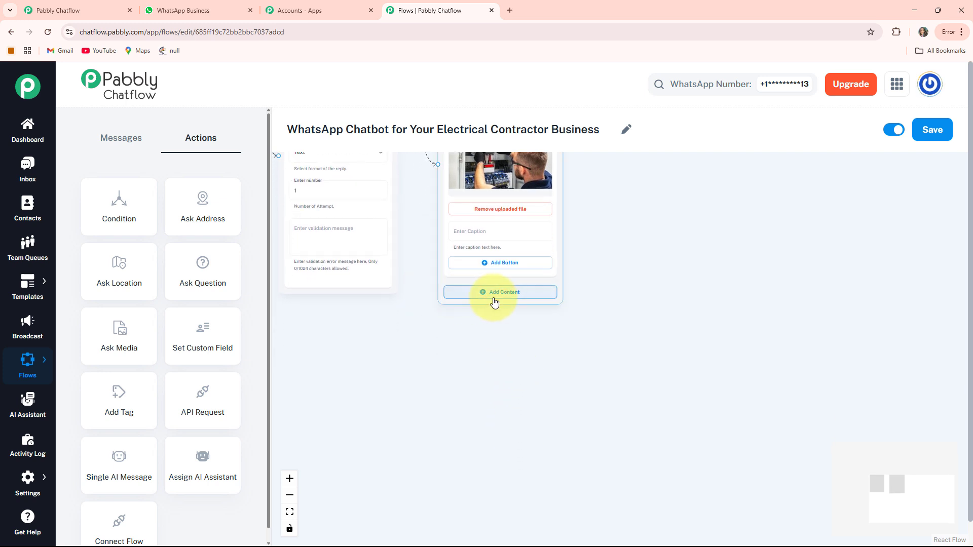
click(515, 297)
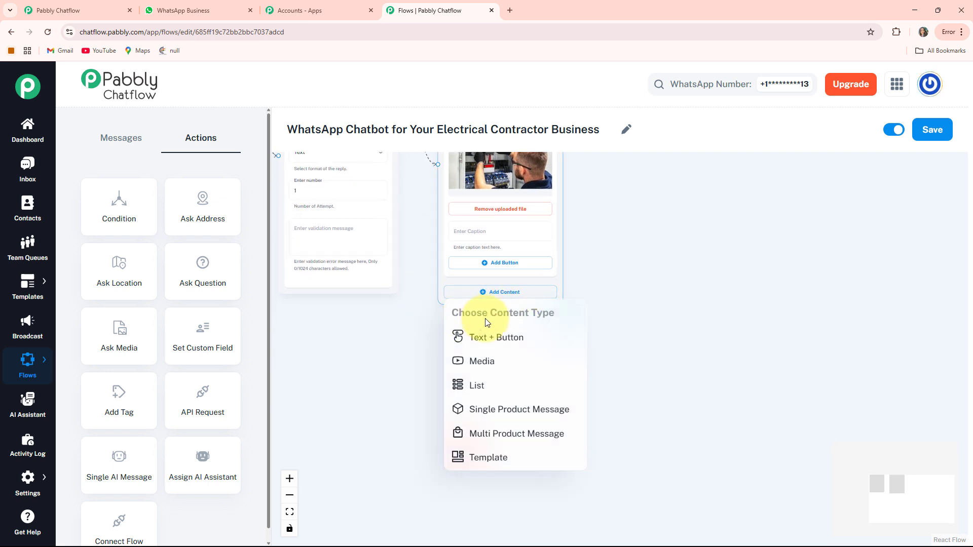
click(497, 343)
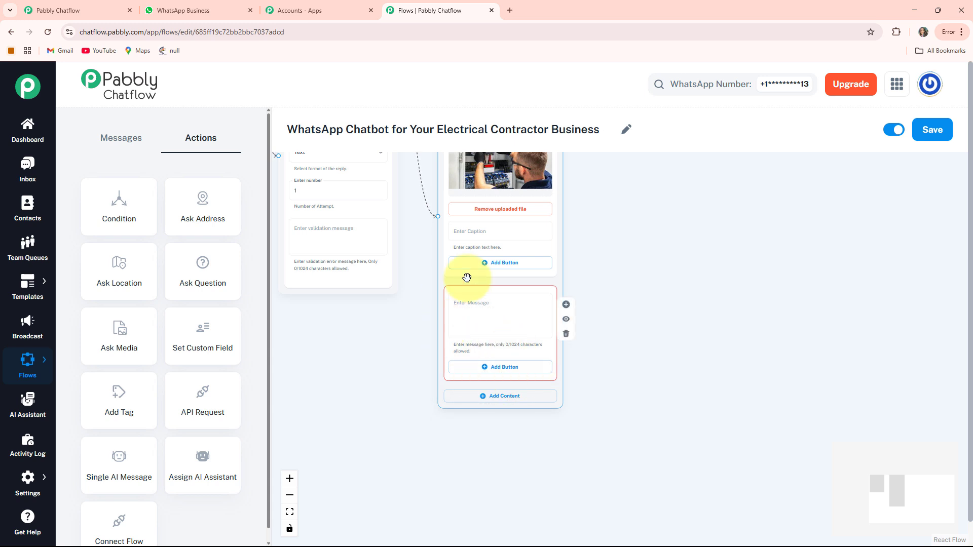
Fill the text block with the "Awesome!" message thanking *$FullName* for sharing their name and email
drag(624, 321, 623, 358)
scroll(572, 378, up, 3)
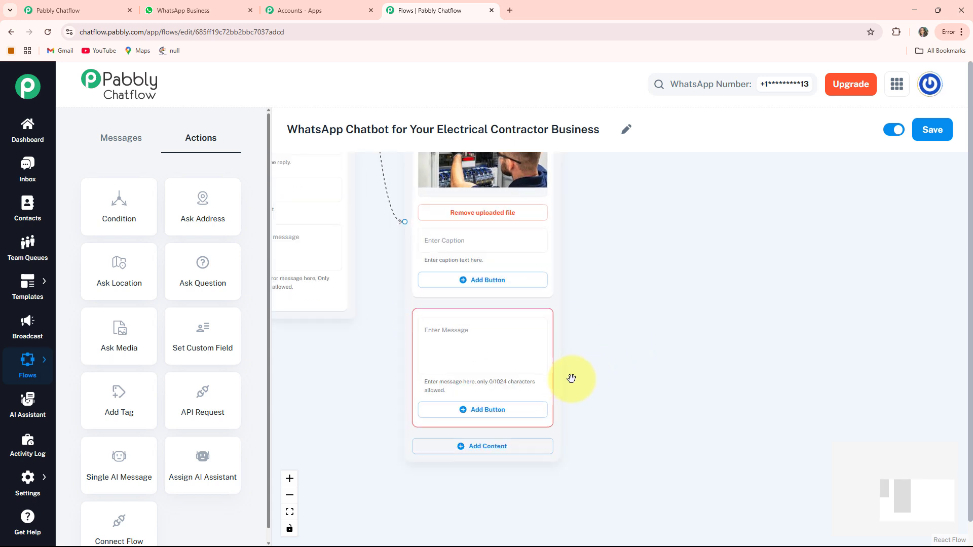
drag(575, 304, 600, 340)
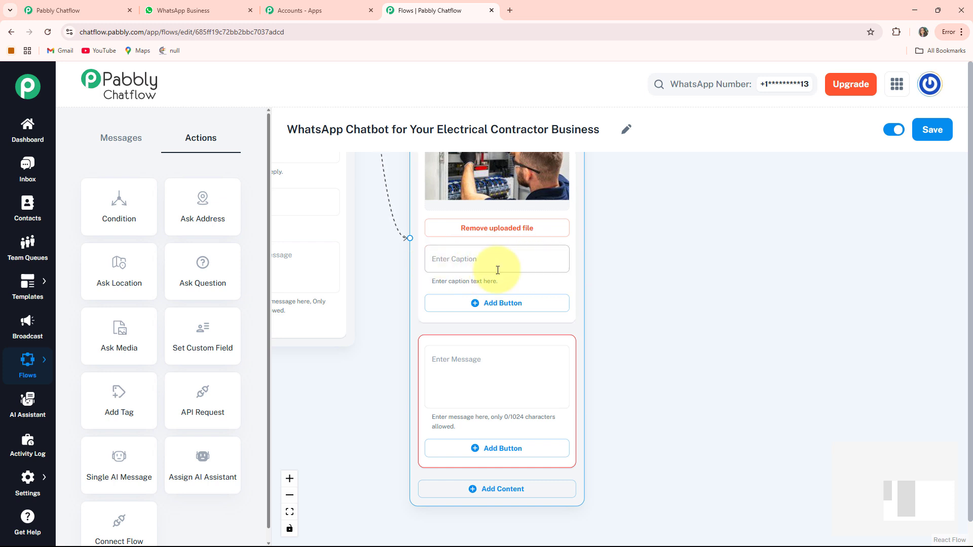
click(438, 375)
key(ctrl+v)
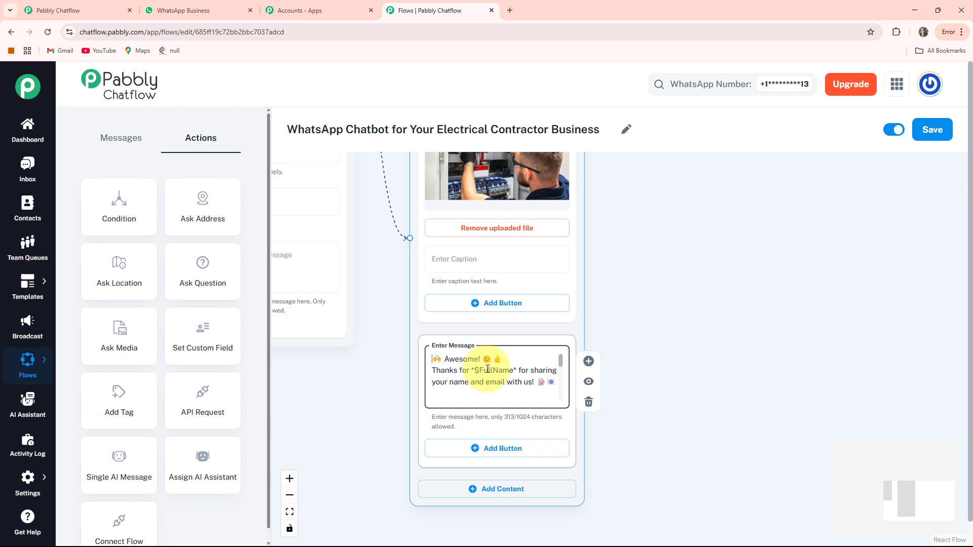
Add three buttons under the thank-you message, labelled View Our Portfolio, Request a Service and Talk to Electrician, each with its emoji
scroll(524, 372, up, 2)
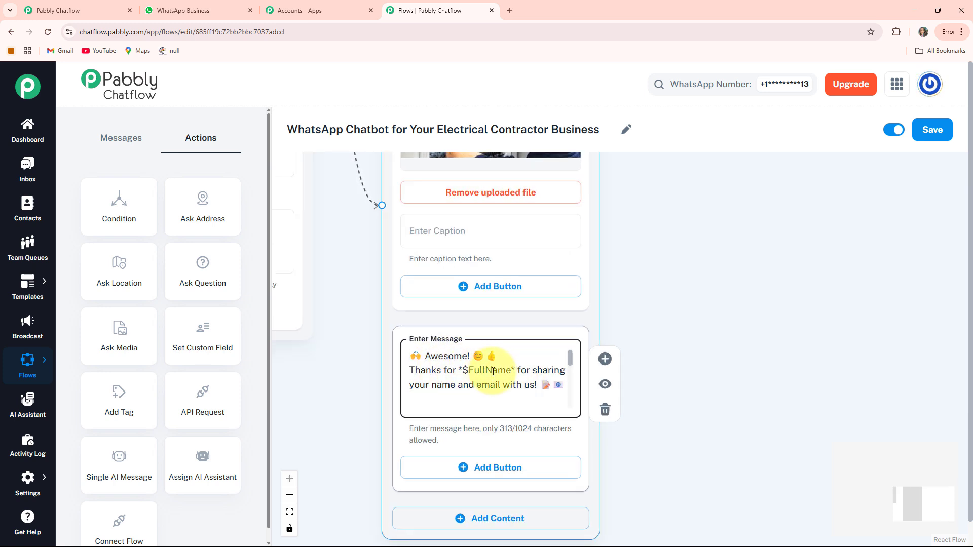
scroll(493, 372, down, 1)
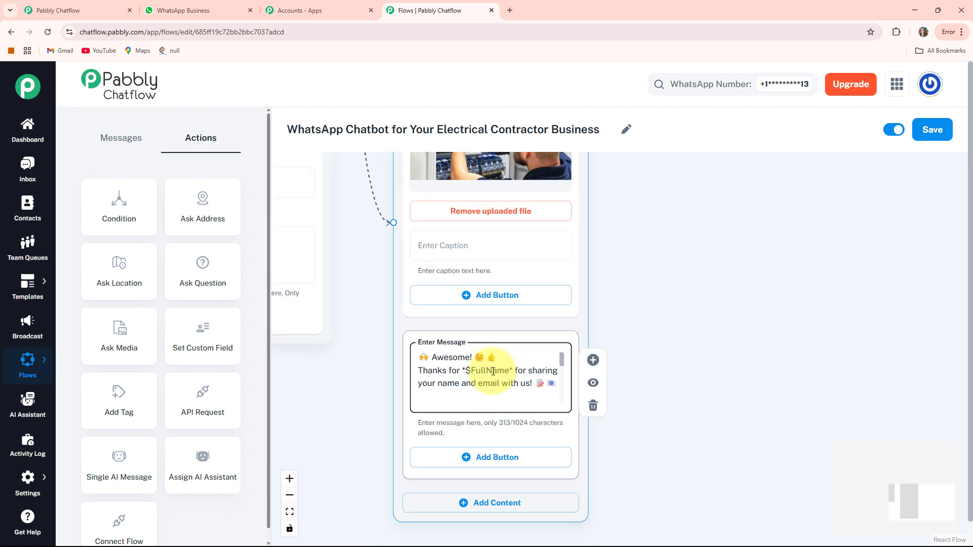
scroll(493, 371, down, 1)
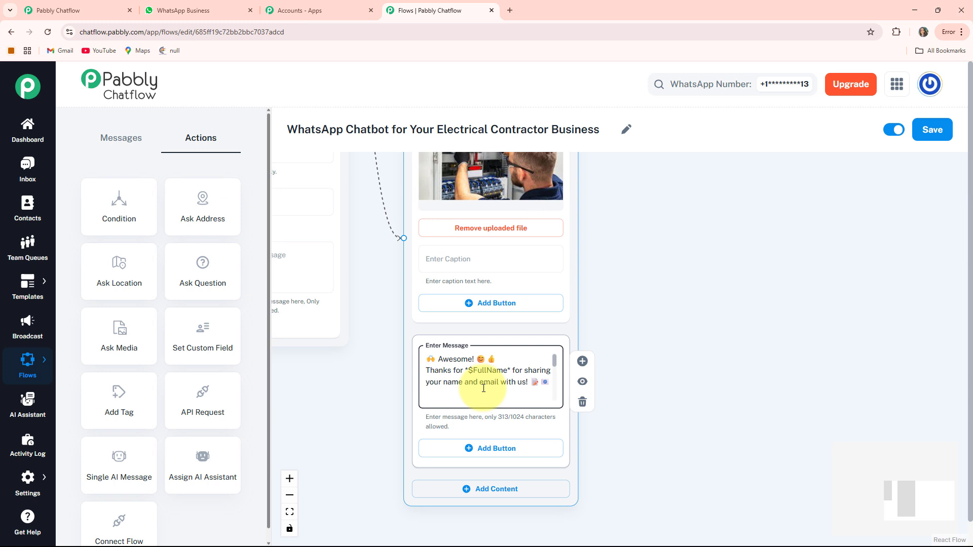
scroll(484, 388, up, 2)
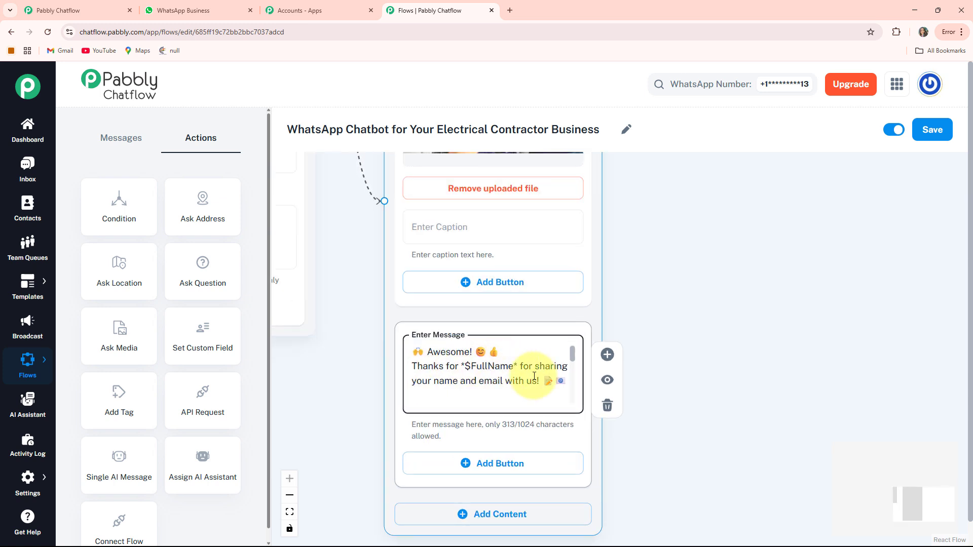
drag(690, 407, 697, 237)
scroll(696, 289, down, 2)
drag(565, 408, 501, 471)
click(500, 357)
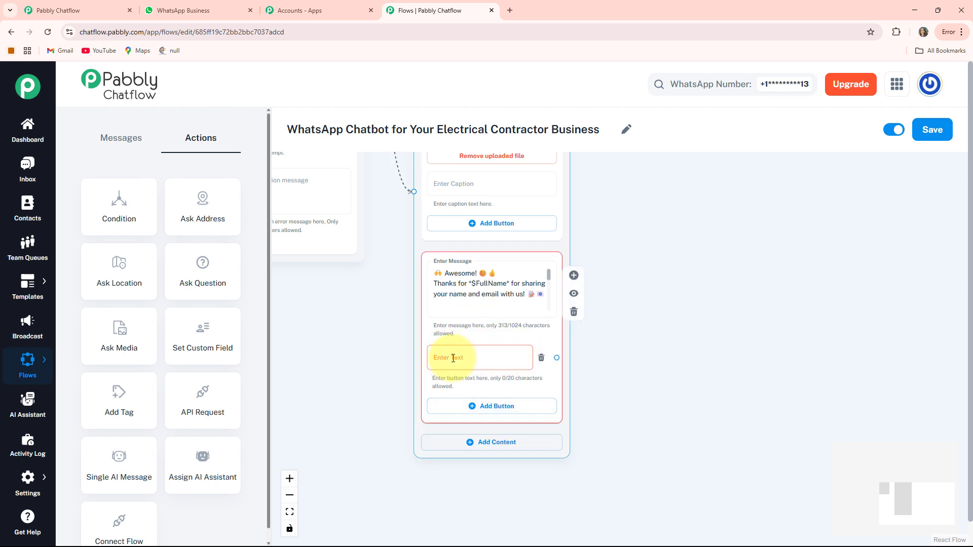
click(493, 407)
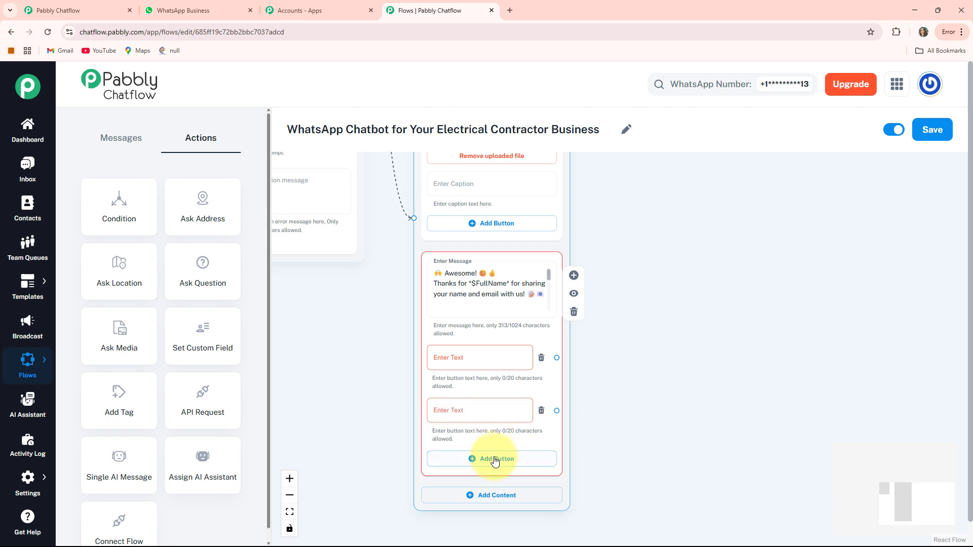
click(491, 464)
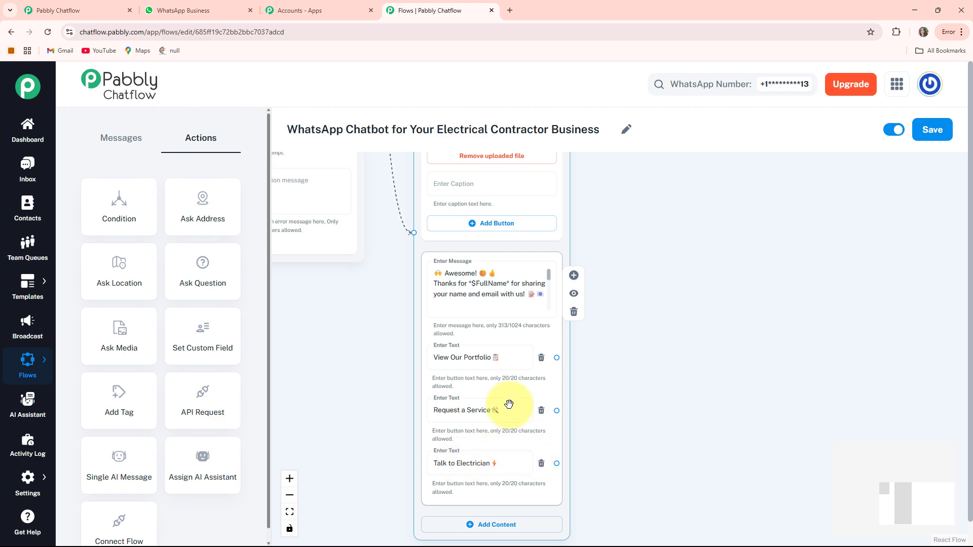
scroll(631, 412, up, 1)
scroll(631, 412, up, 1)
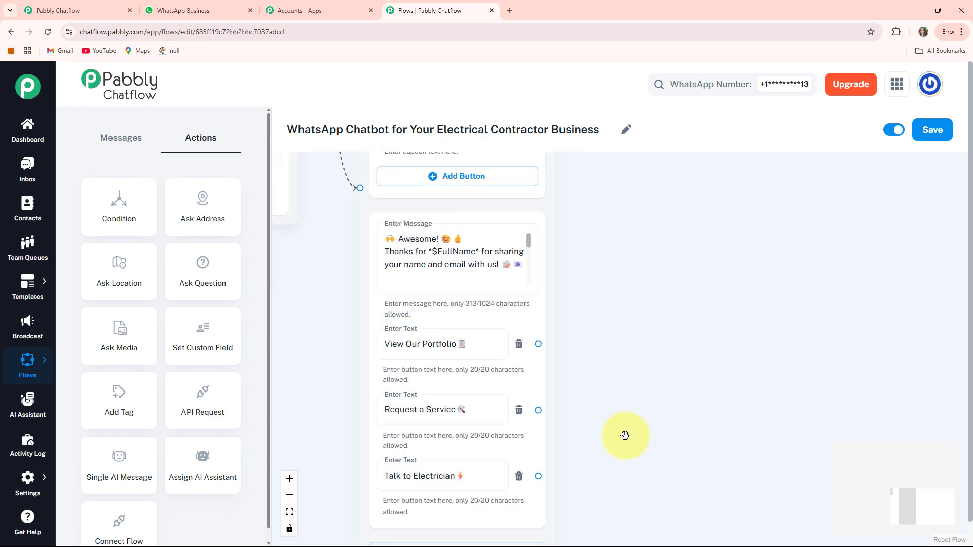
drag(626, 436, 630, 399)
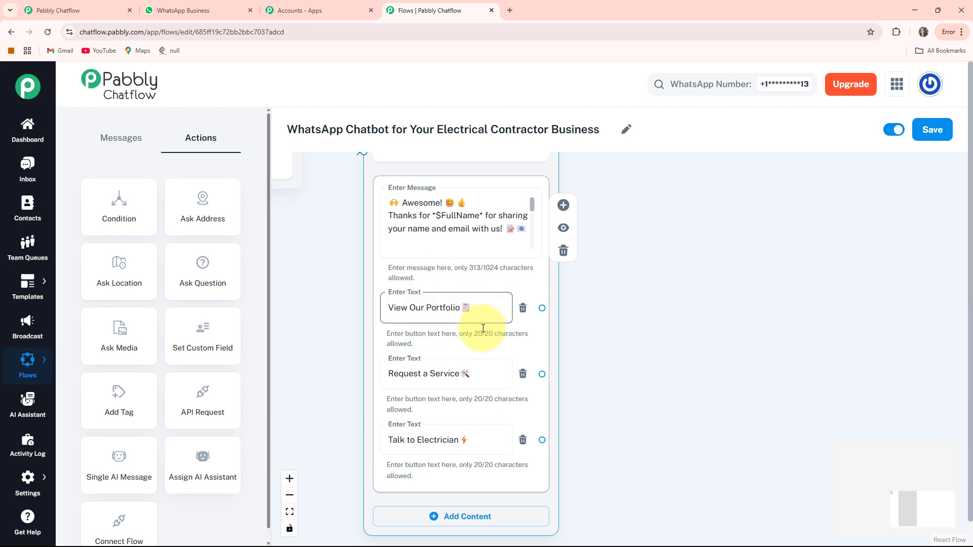
drag(606, 362, 558, 374)
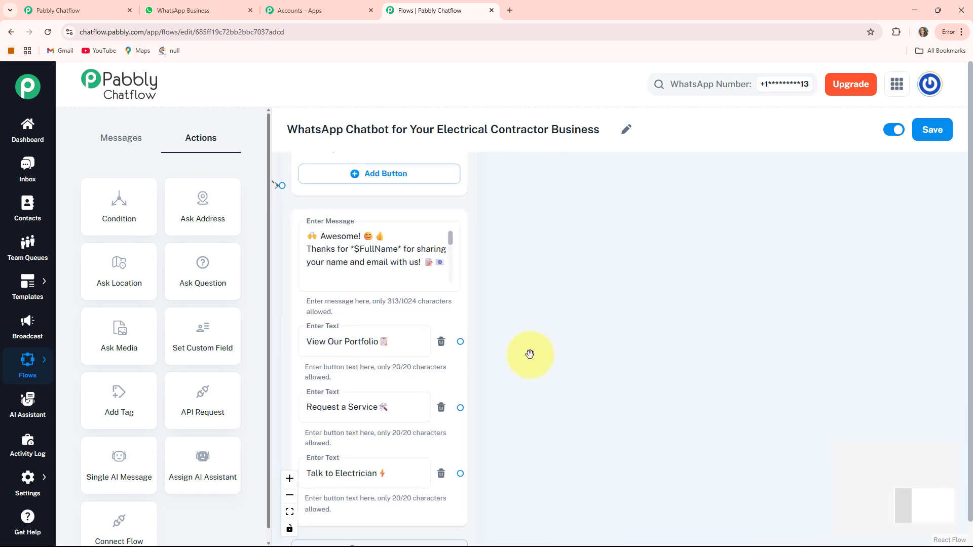
Branch the View Our Portfolio button to a new Message node with Media content
drag(462, 339, 564, 201)
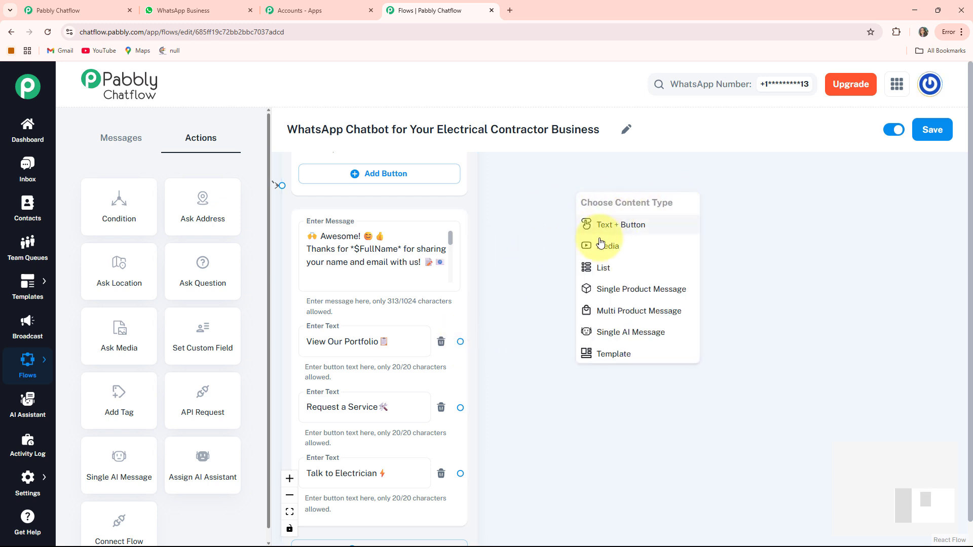
click(628, 246)
drag(636, 197, 633, 189)
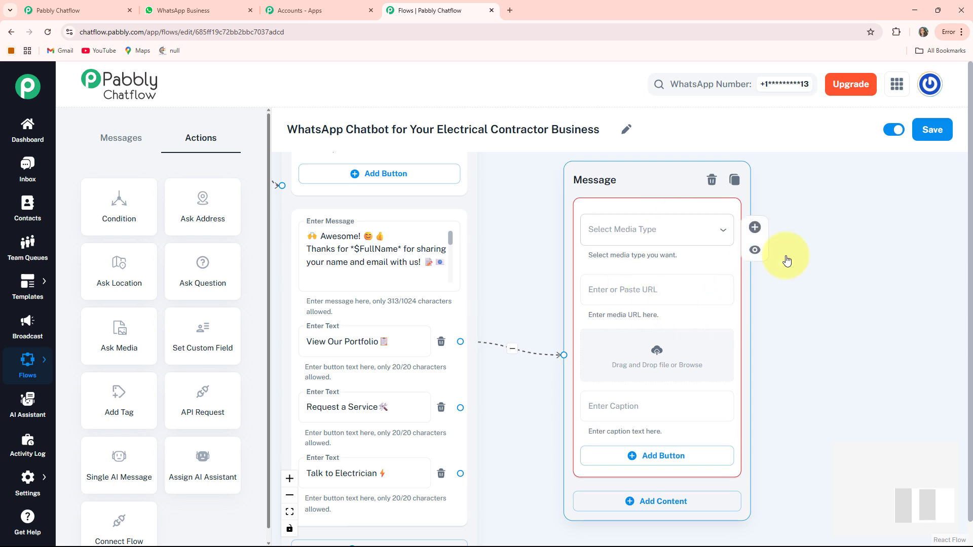
drag(813, 314, 739, 293)
Set the portfolio message's media type to Image and load the electrical contractor poster from its encrypted-tbn0.gstatic.com URL
click(598, 205)
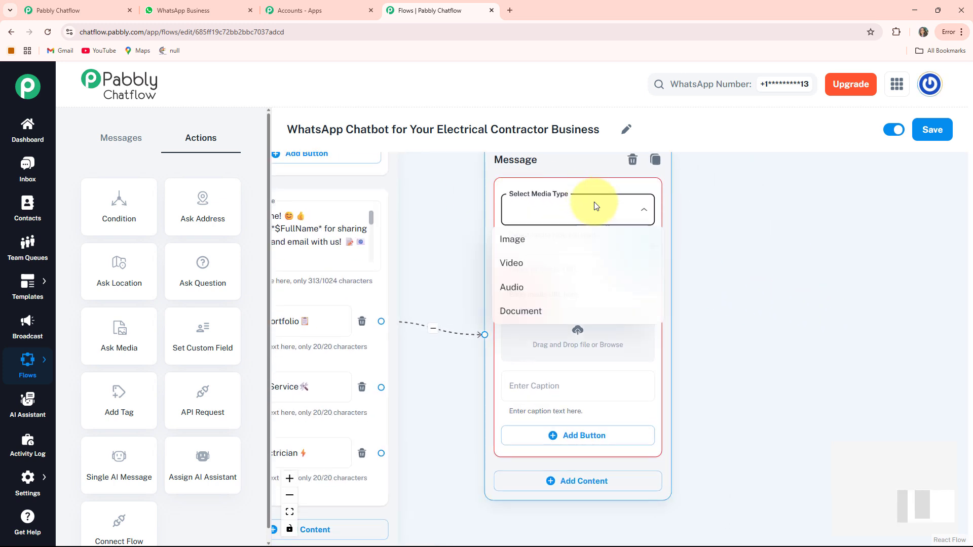
click(513, 240)
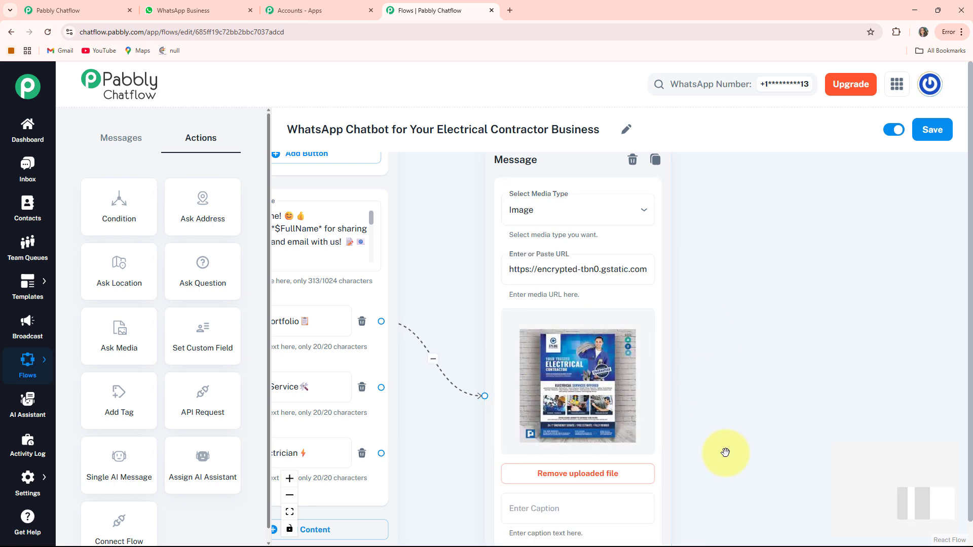
scroll(710, 341, down, 3)
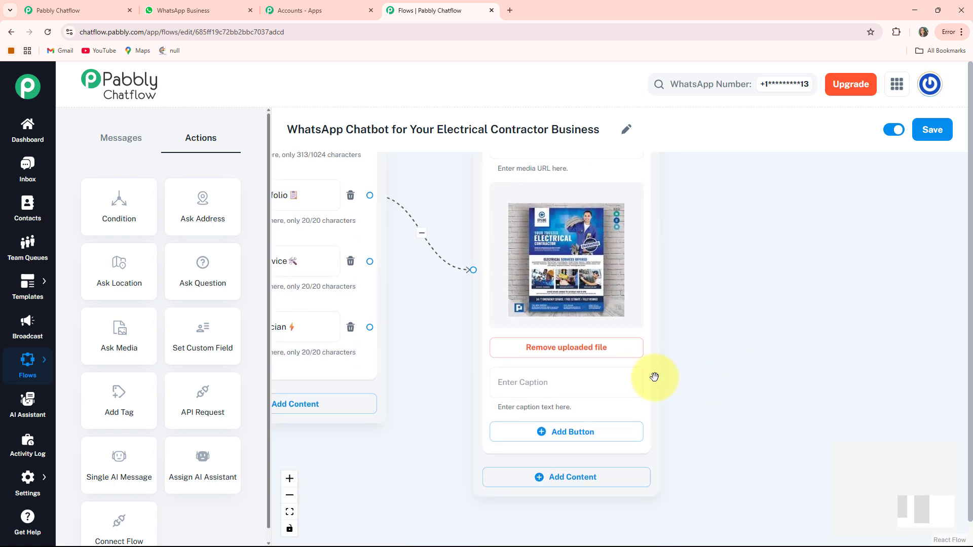
drag(646, 409, 641, 255)
drag(713, 277, 761, 452)
drag(669, 430, 633, 403)
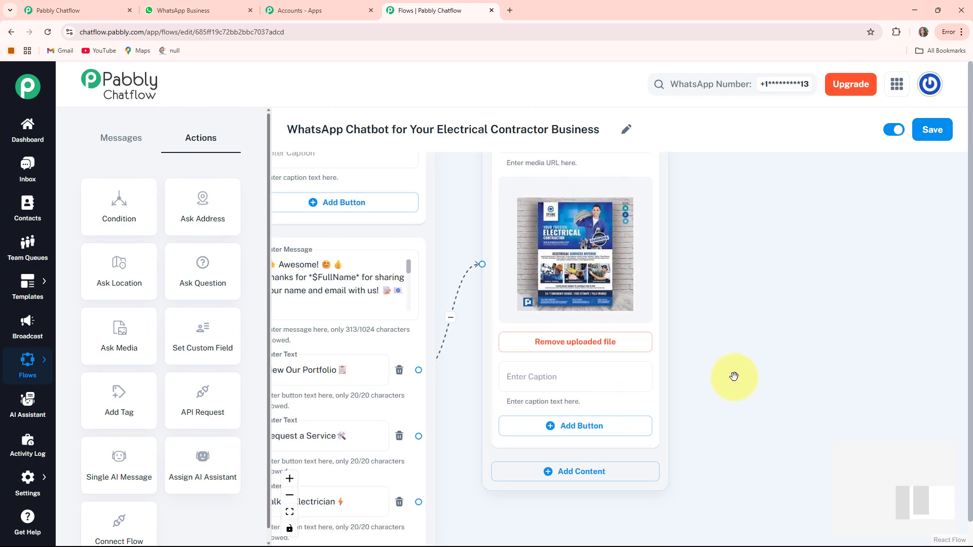
Caption the portfolio poster image "*Here is our Portfolio*"
drag(734, 376, 782, 395)
click(601, 406)
text(*Here is our Portfolio*)
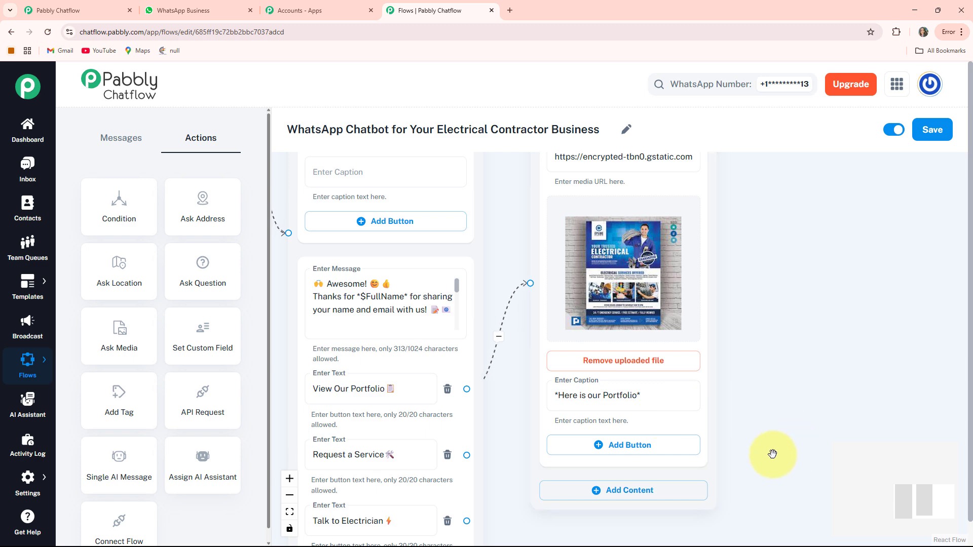
drag(772, 454, 705, 379)
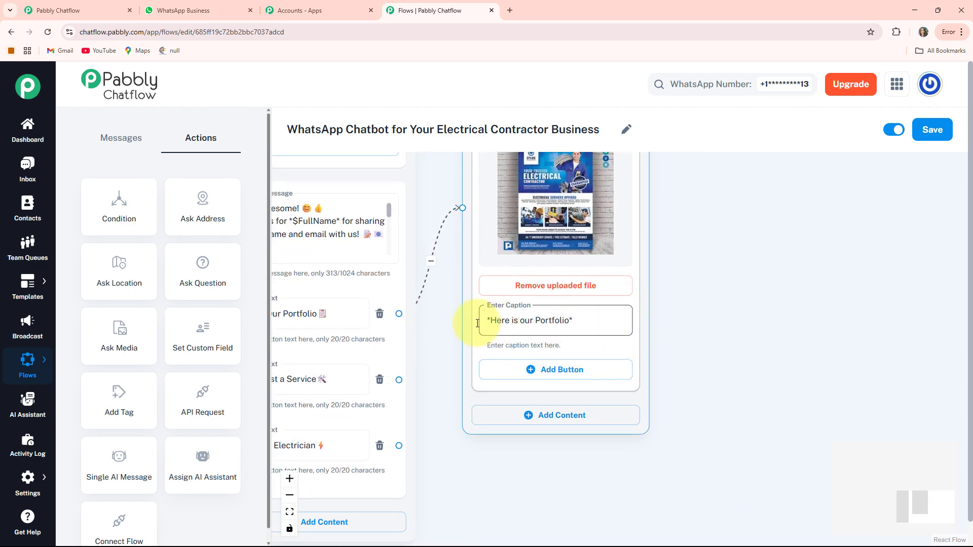
Add an Ask Question node beside the portfolio Message node
drag(497, 485, 710, 439)
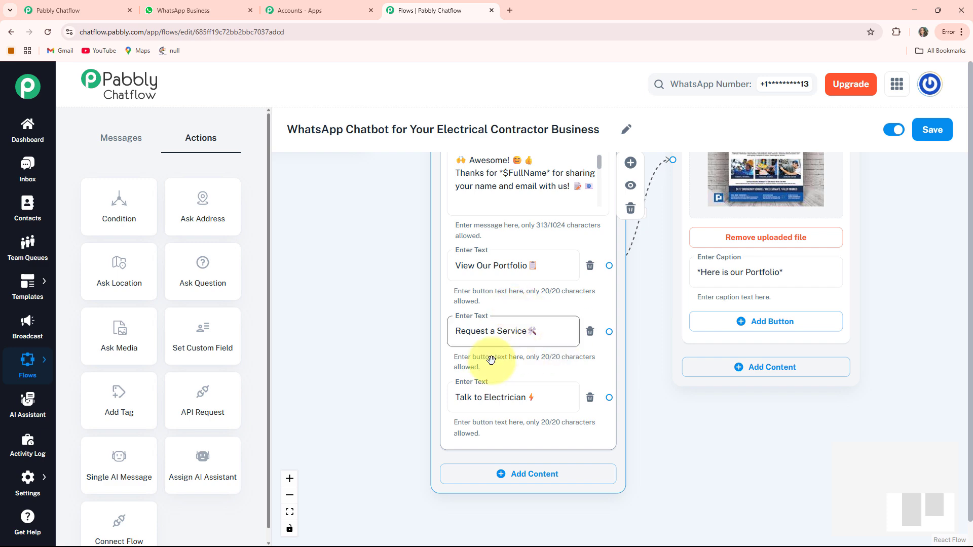
drag(700, 444, 601, 429)
scroll(642, 395, down, 2)
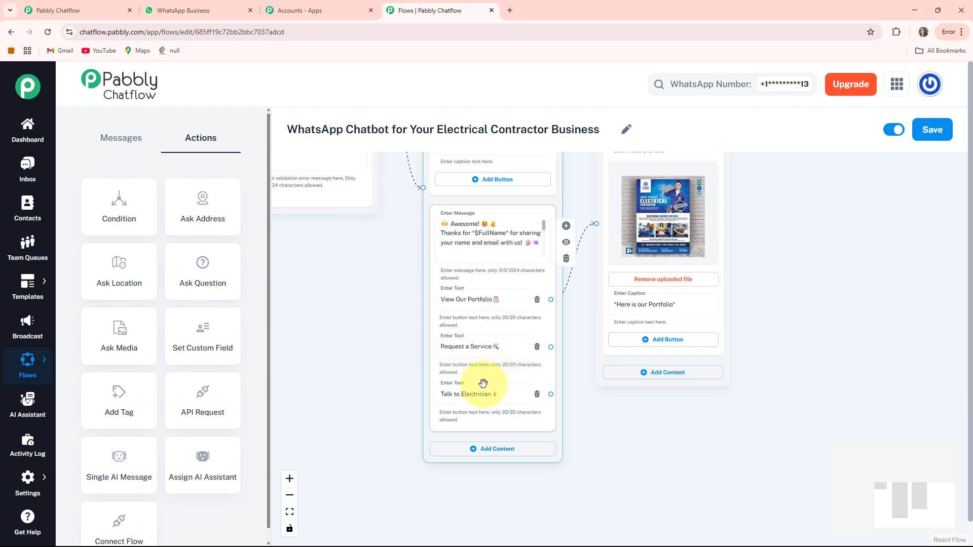
drag(345, 290, 597, 447)
drag(345, 326, 924, 482)
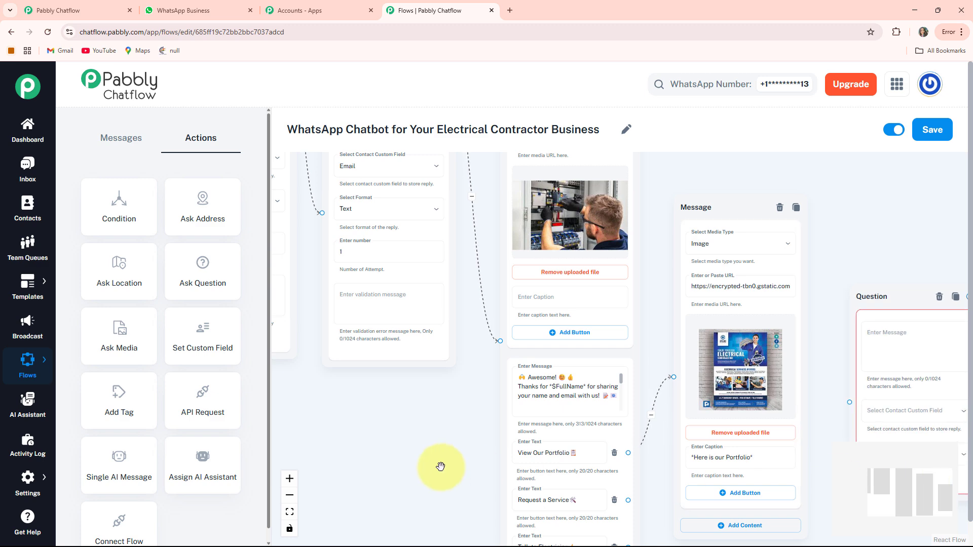
drag(404, 430, 94, 314)
scroll(659, 248, up, 4)
drag(723, 247, 726, 307)
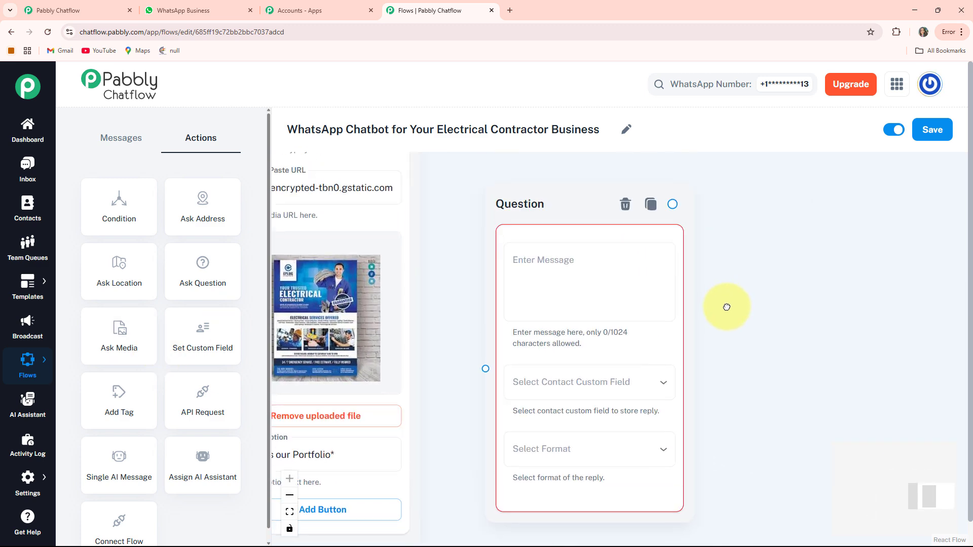
Fill the question message with the "Request a Service with PowerEdge Electrical Services" text asking customers to share the service type
click(540, 274)
key(ctrl+v)
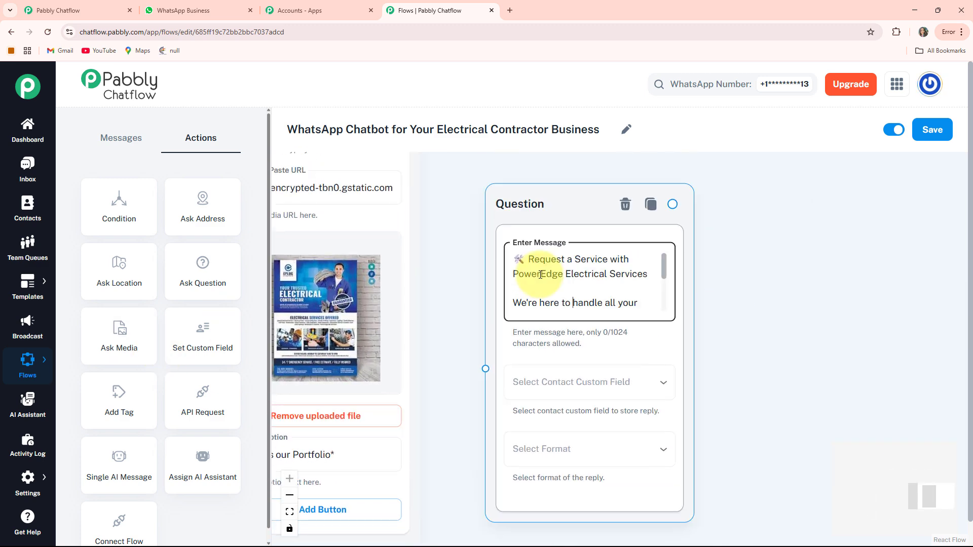
scroll(540, 274, down, 5)
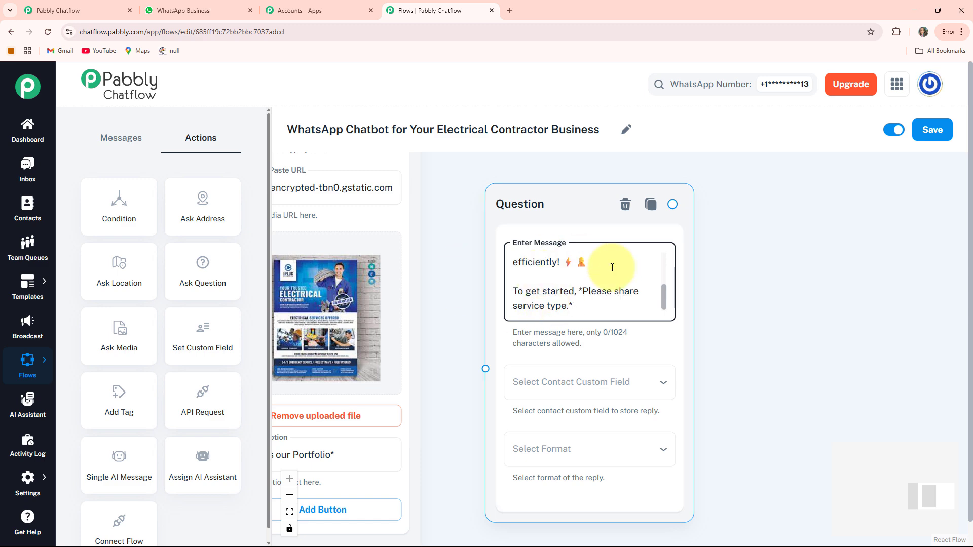
Store the service question's reply in the ServiceType custom field and set its format to Text
drag(775, 385, 750, 307)
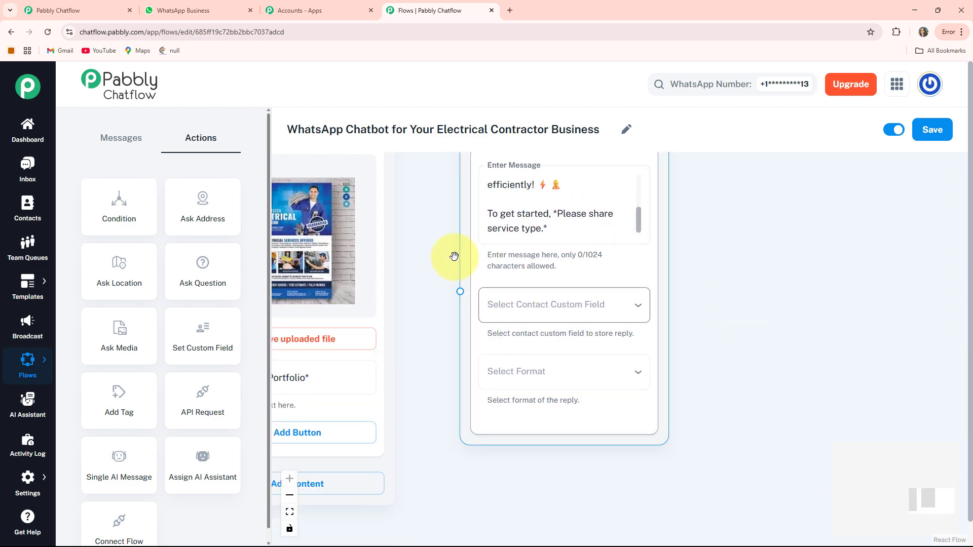
click(608, 311)
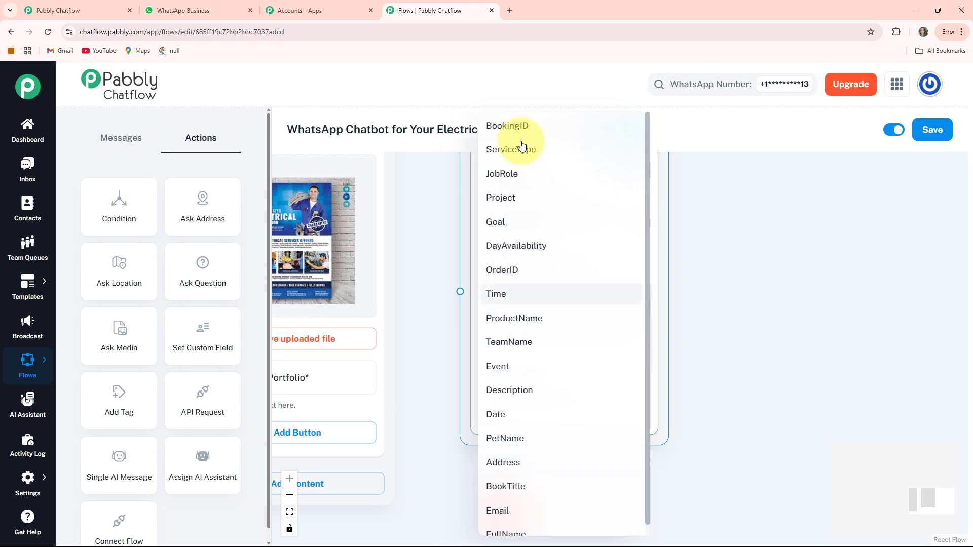
click(535, 153)
scroll(627, 285, down, 2)
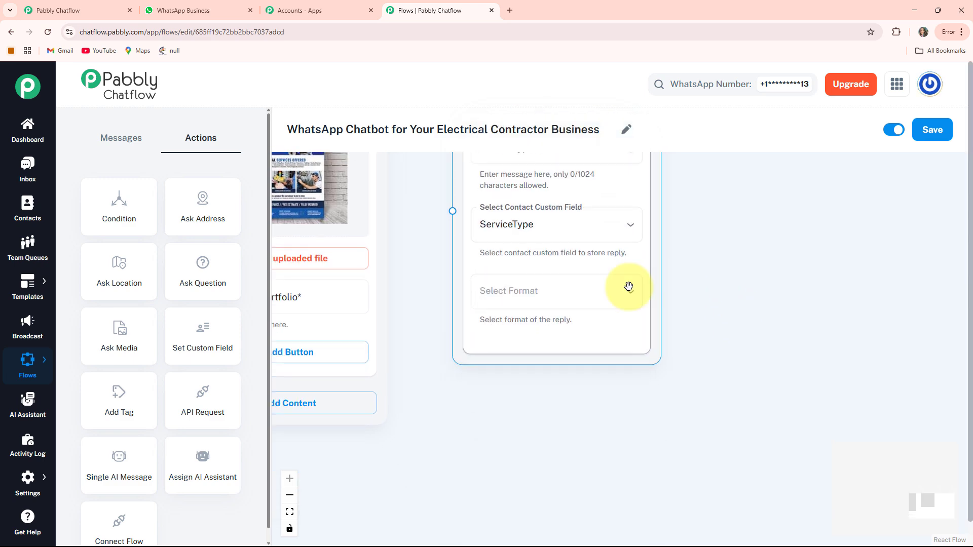
click(577, 291)
click(495, 349)
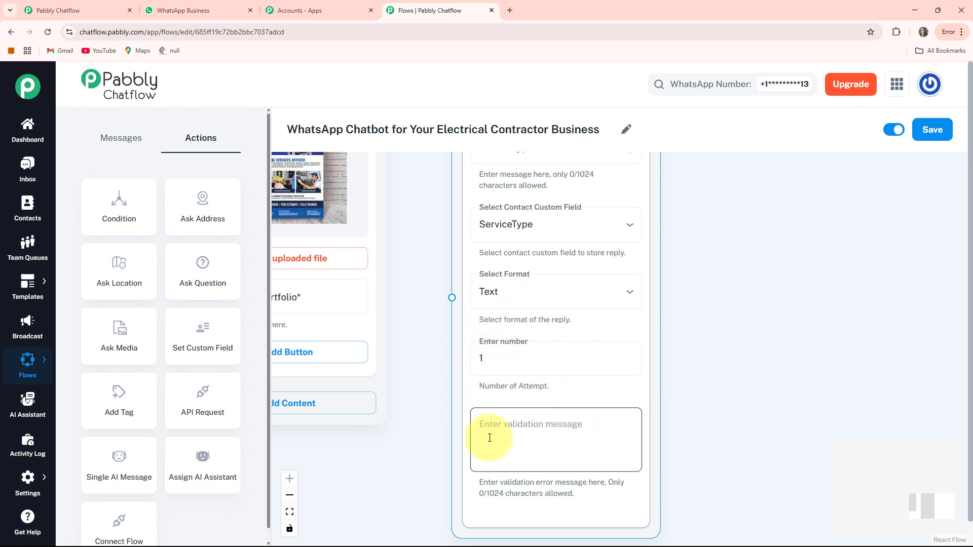
Connect the Request a Service button to the service type Question node
drag(437, 300, 584, 523)
drag(581, 361, 734, 165)
drag(456, 481, 565, 452)
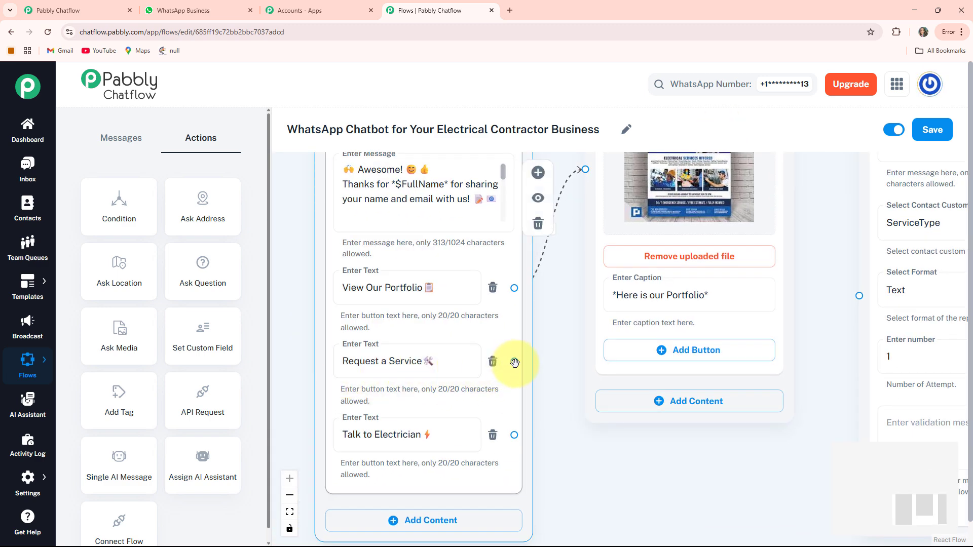
drag(515, 363, 859, 293)
drag(662, 452, 382, 433)
scroll(557, 350, down, 2)
drag(554, 330, 522, 394)
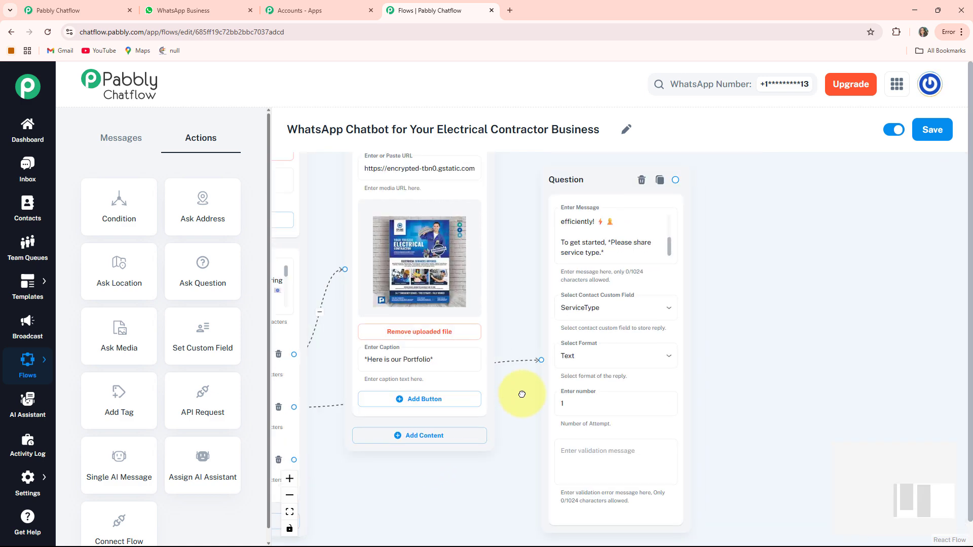
drag(762, 333, 660, 329)
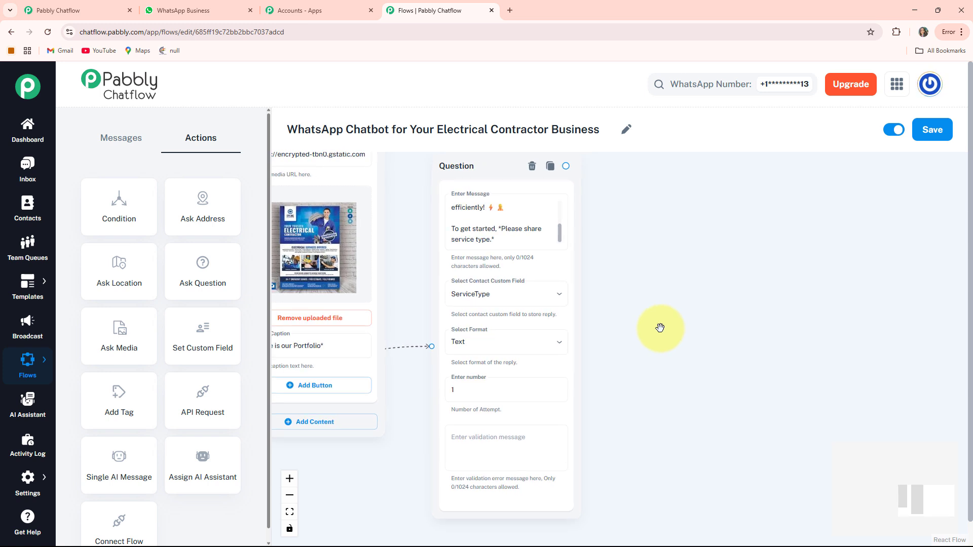
Add another Ask Question node beside the service type question, asking for the complete Address to schedule the service at the correct location
drag(604, 266, 511, 273)
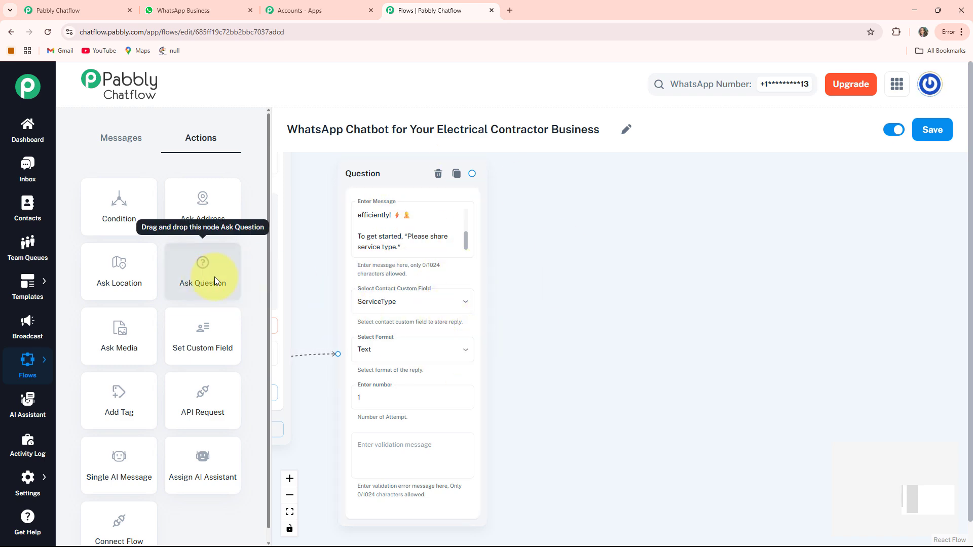
drag(733, 332, 952, 356)
scroll(562, 319, down, 4)
drag(319, 279, 428, 339)
drag(202, 271, 720, 325)
scroll(760, 354, up, 4)
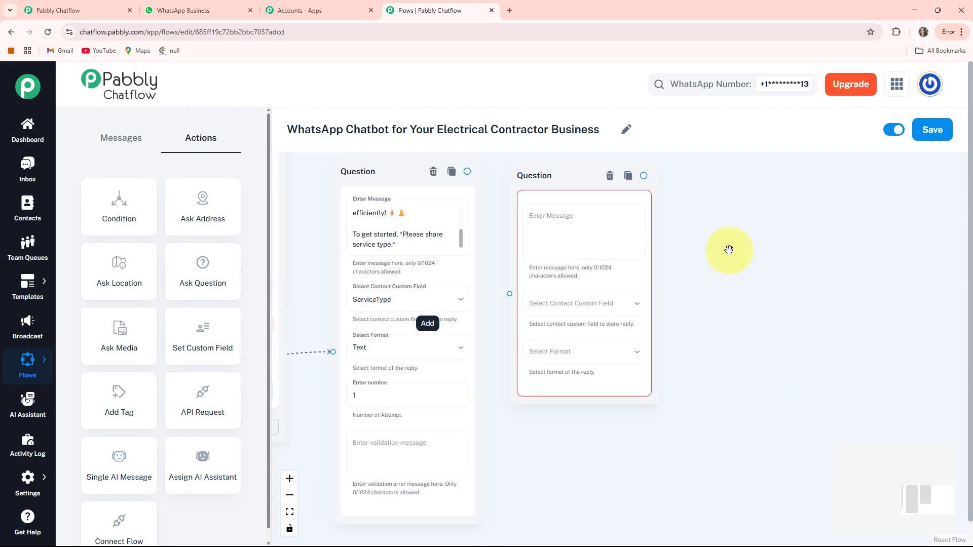
click(576, 221)
text(📍 *Please share your complete Address so we can schedule the service at the correct location.* 😊)
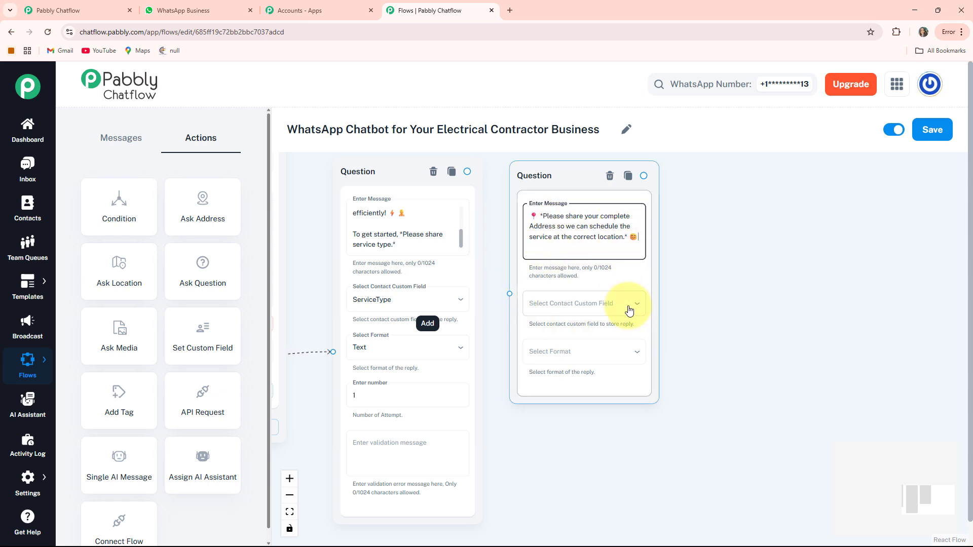
Store the address question's reply in the Address custom field and set its format to Text
click(570, 303)
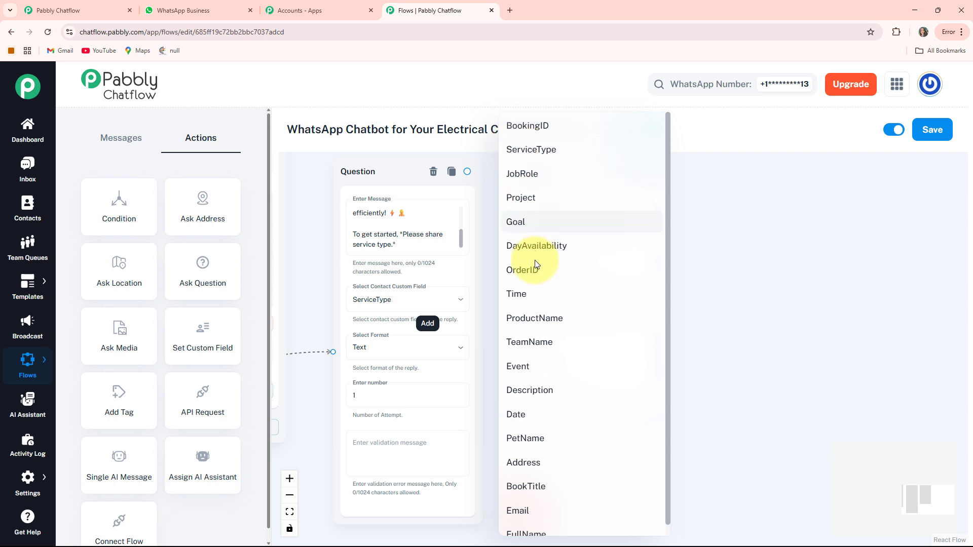
click(525, 462)
click(557, 351)
click(537, 409)
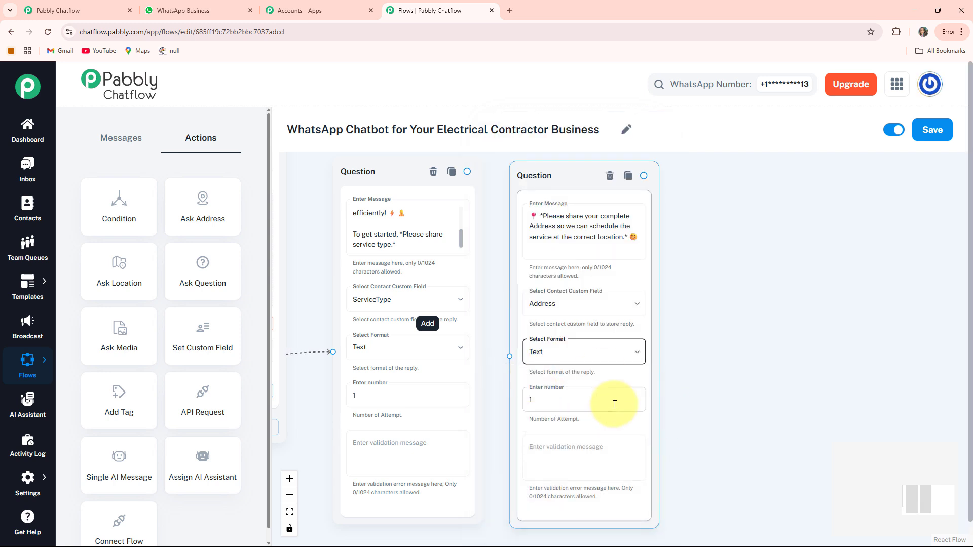
Connect the service type Question node to the address Question node
drag(468, 170, 511, 376)
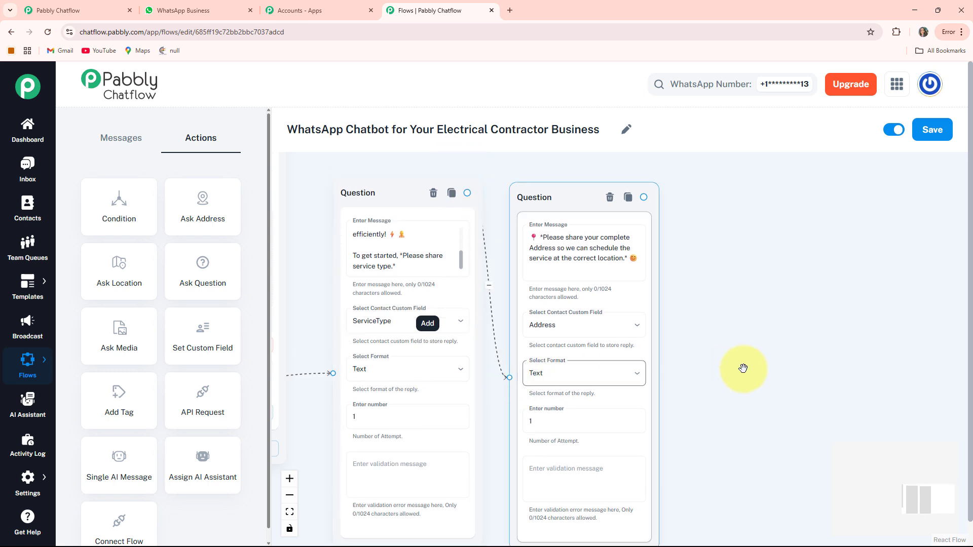
drag(691, 342, 569, 299)
scroll(570, 304, down, 1)
drag(580, 339, 610, 363)
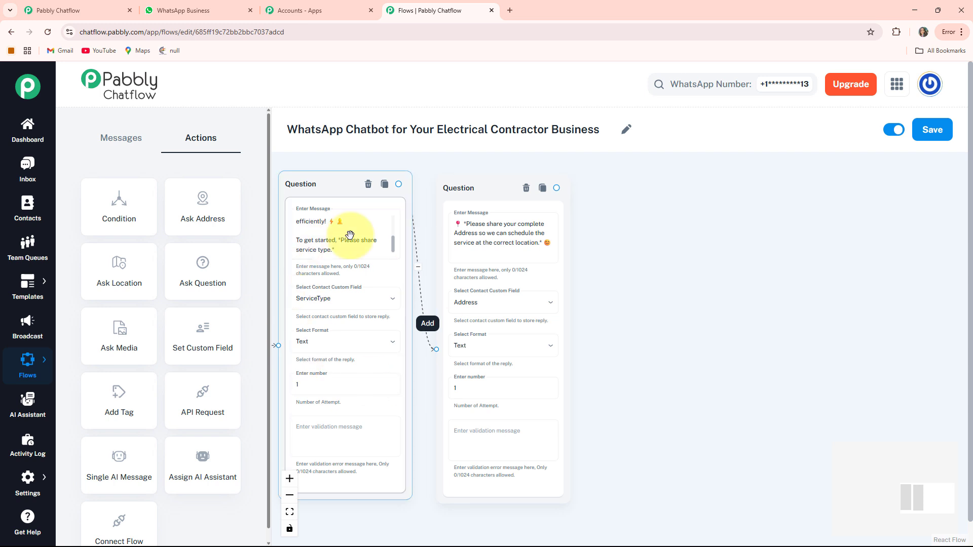
drag(701, 317, 595, 325)
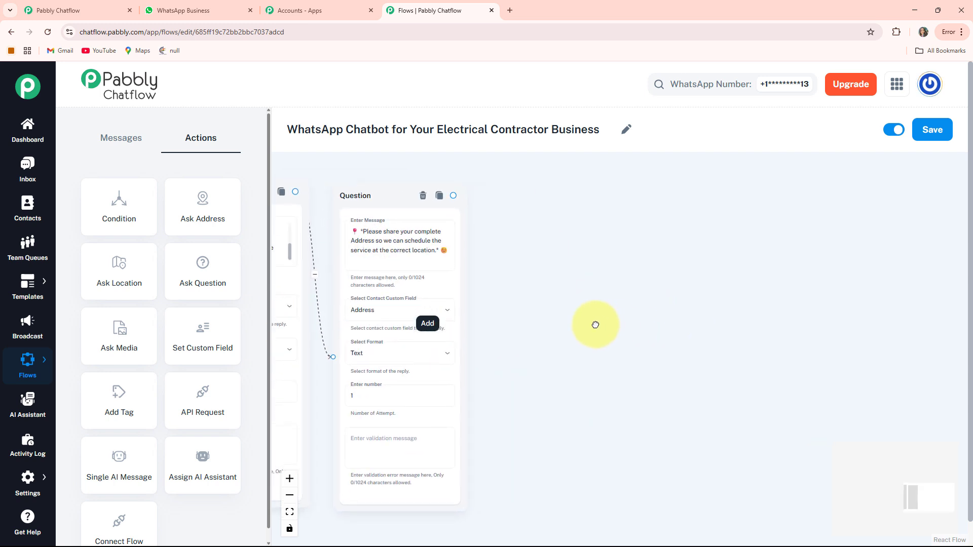
Add a third Ask Question node beside the address question
drag(538, 291, 593, 310)
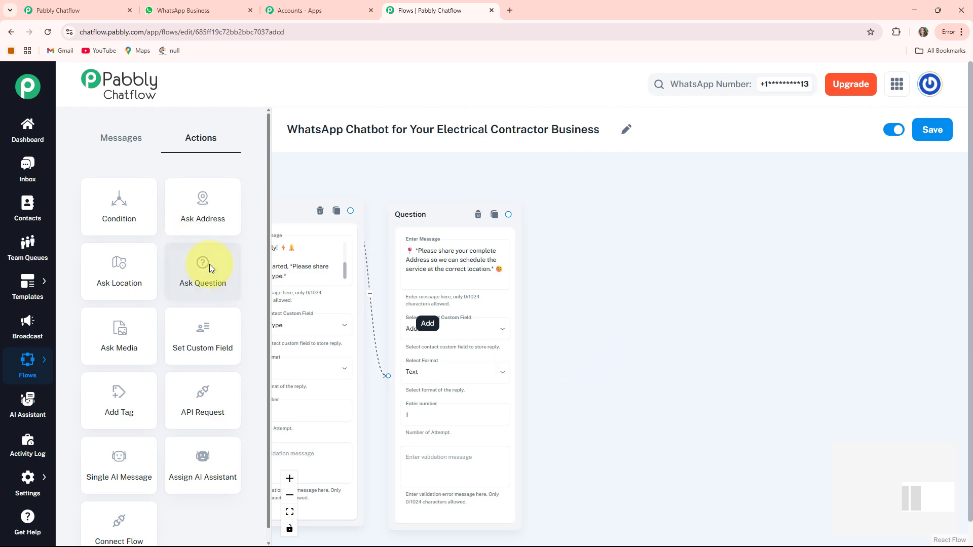
drag(532, 305, 896, 306)
scroll(628, 416, down, 3)
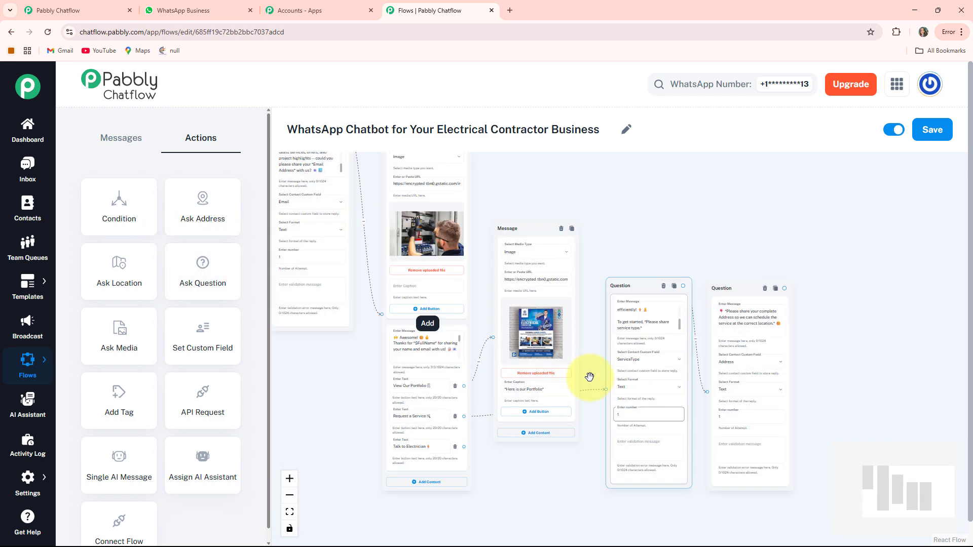
scroll(590, 377, down, 2)
drag(285, 335, 842, 422)
drag(901, 366, 757, 328)
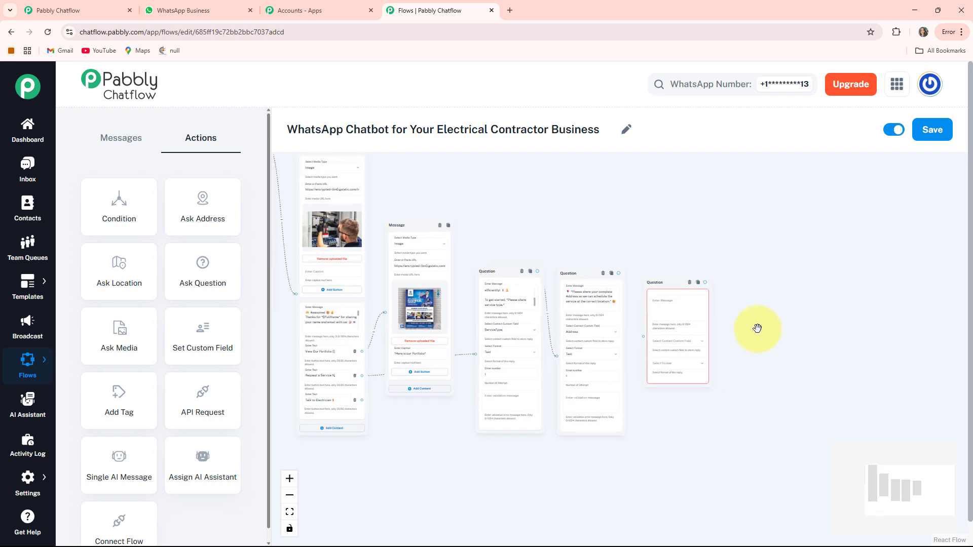
scroll(745, 333, up, 5)
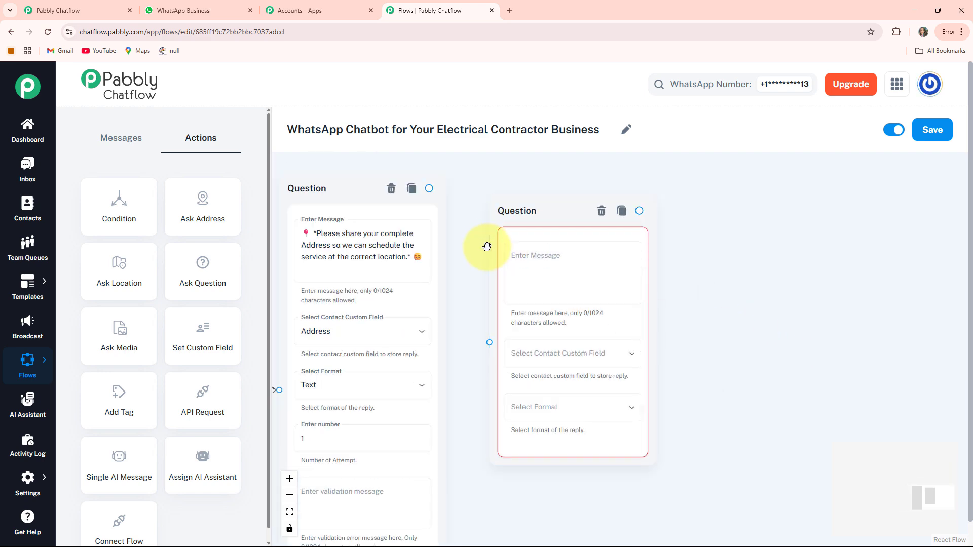
Enter the Preferred Date booking question in the third Question node, storing its reply in the Date custom field with Date format
click(523, 274)
key(ctrl+v)
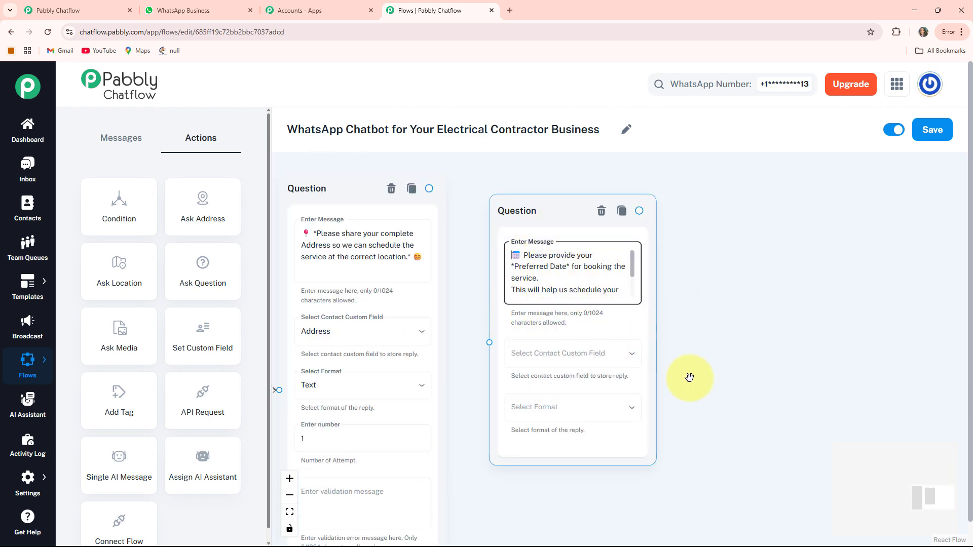
drag(688, 376, 672, 316)
click(557, 293)
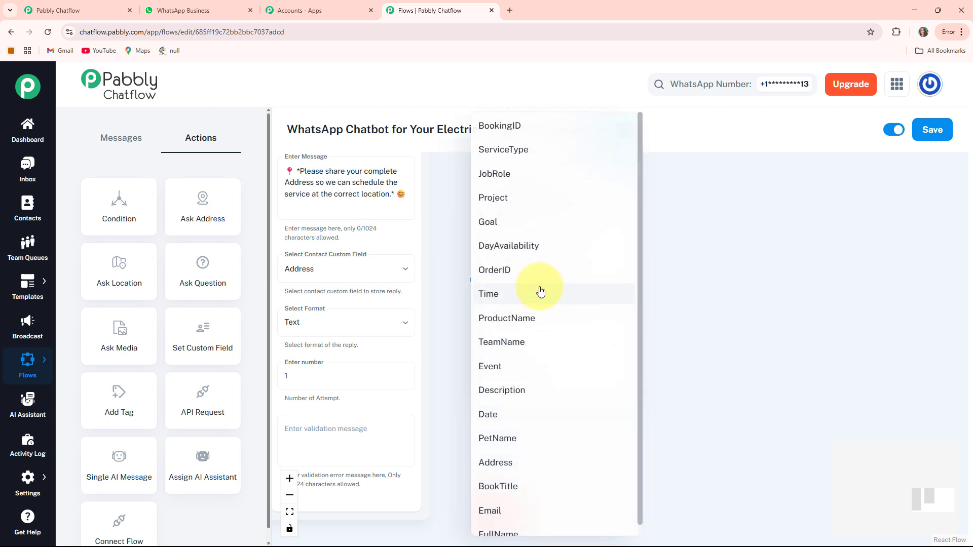
click(492, 413)
click(532, 349)
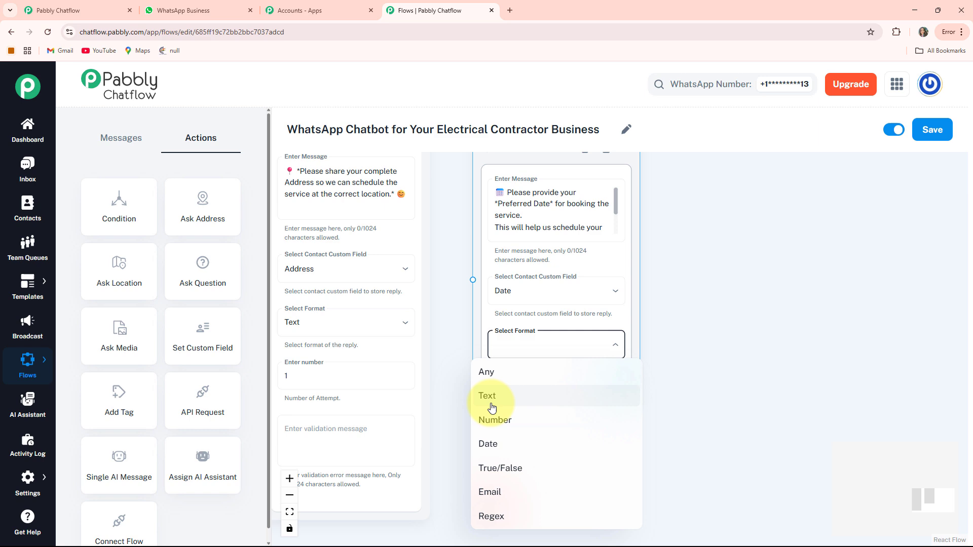
click(486, 443)
click(530, 405)
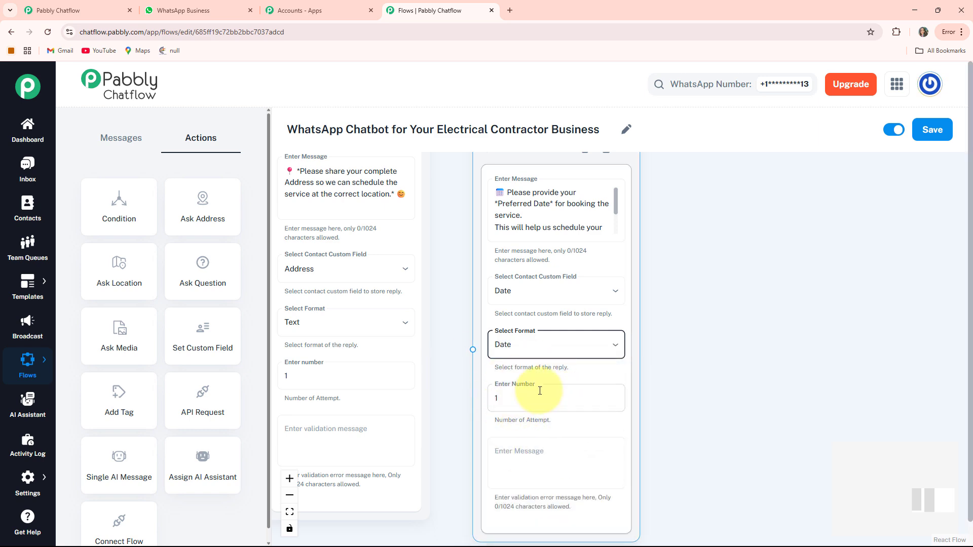
Connect the address Question node to the preferred date Question node
scroll(520, 395, down, 5)
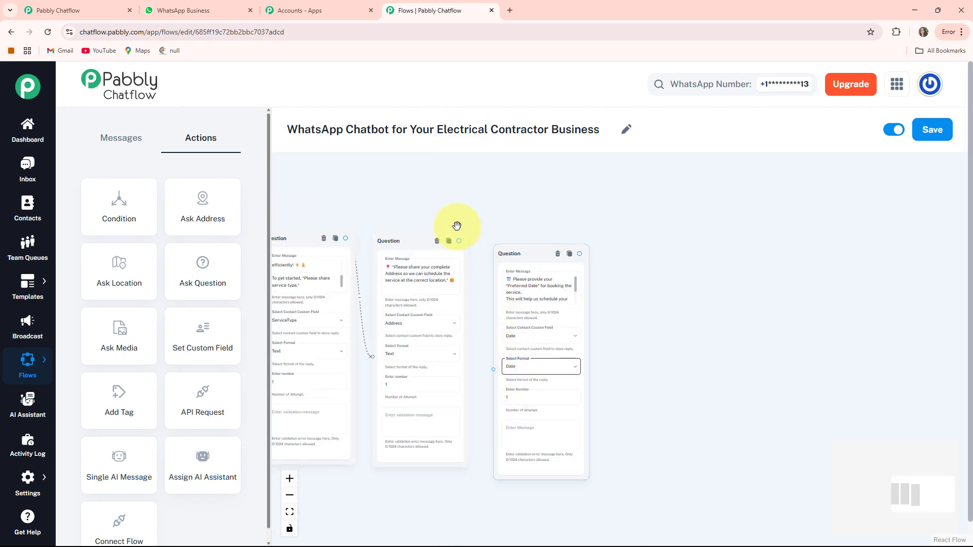
drag(499, 272, 490, 366)
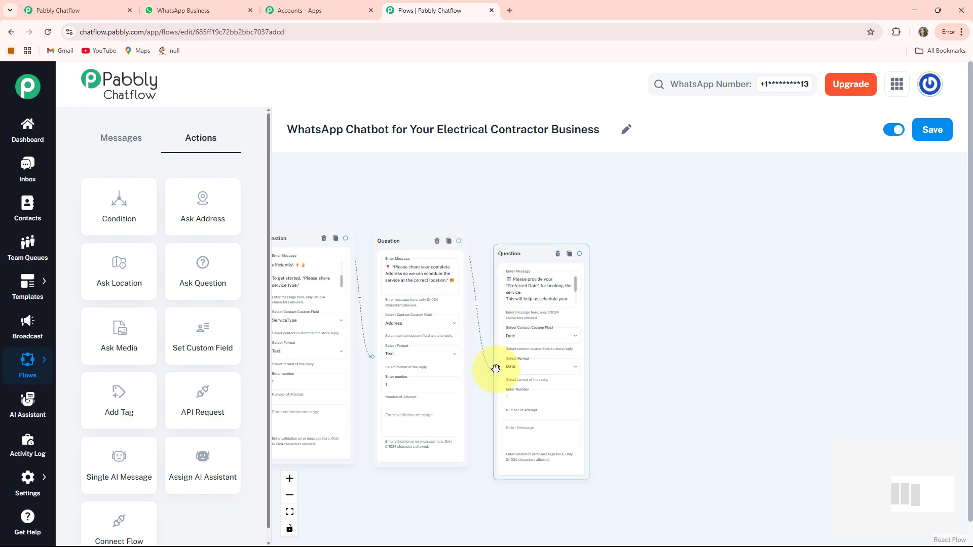
Add a Text + Button message linked from the preferred date question, confirming the certified technician's scheduled visit
scroll(504, 358, down, 4)
scroll(597, 359, up, 5)
drag(584, 362, 542, 321)
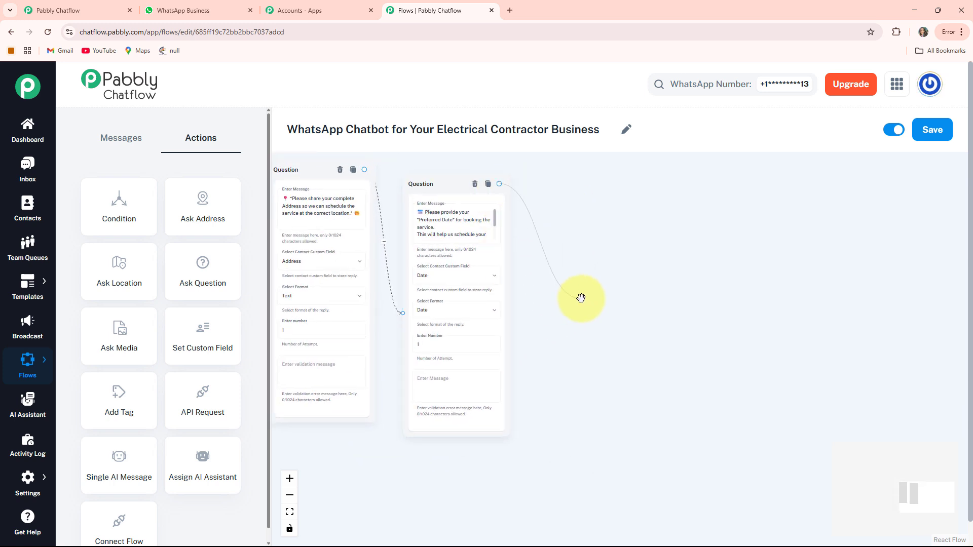
drag(580, 298, 547, 307)
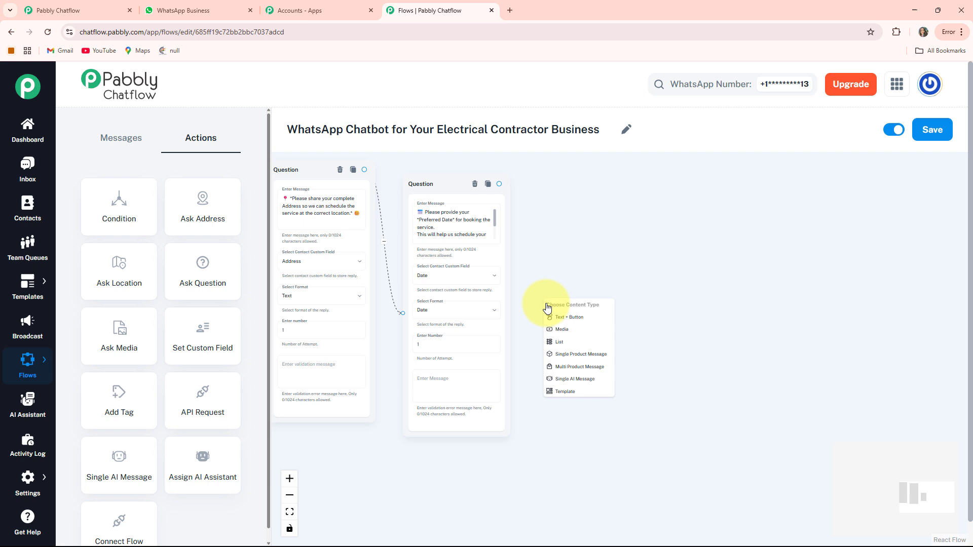
click(577, 323)
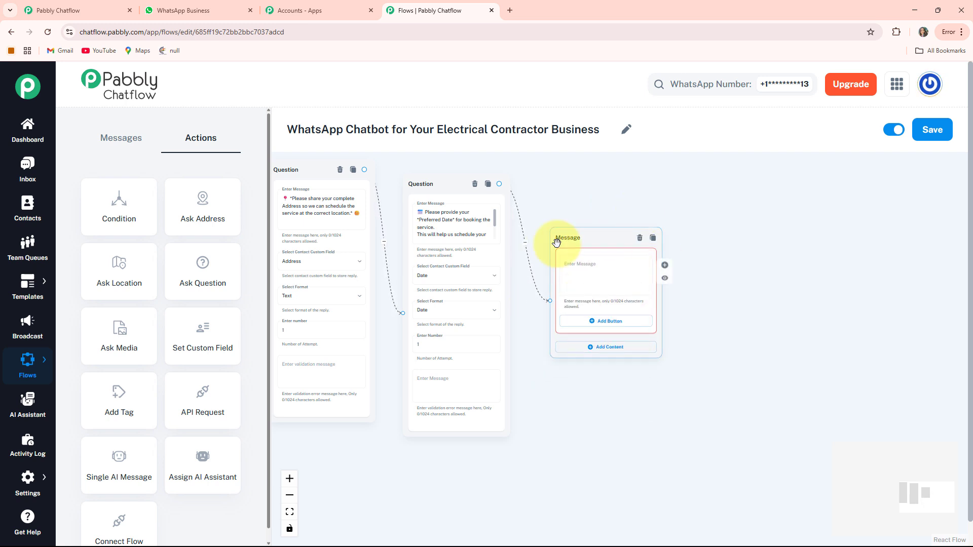
scroll(676, 300, up, 4)
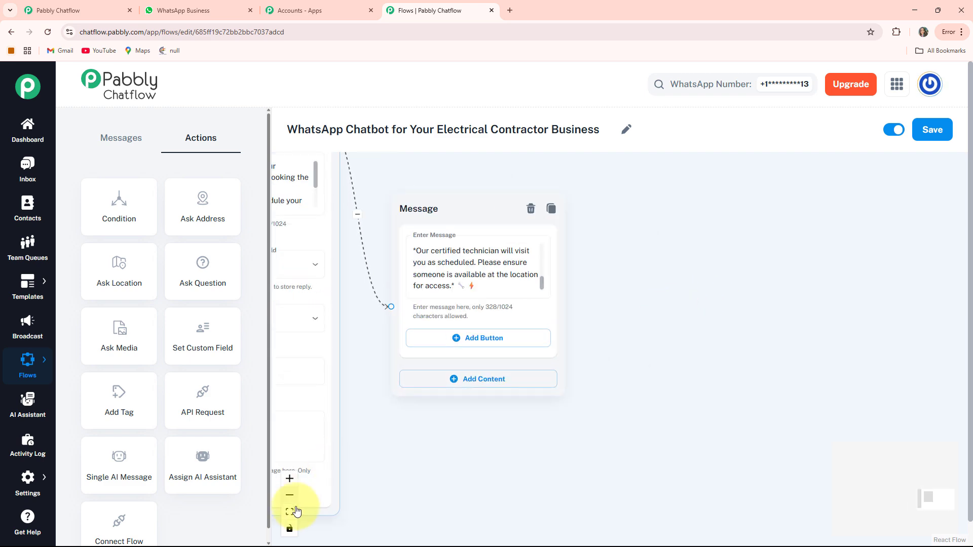
Add a Text + Button message node linked from the Talk to Electrician button
click(289, 512)
scroll(601, 410, up, 5)
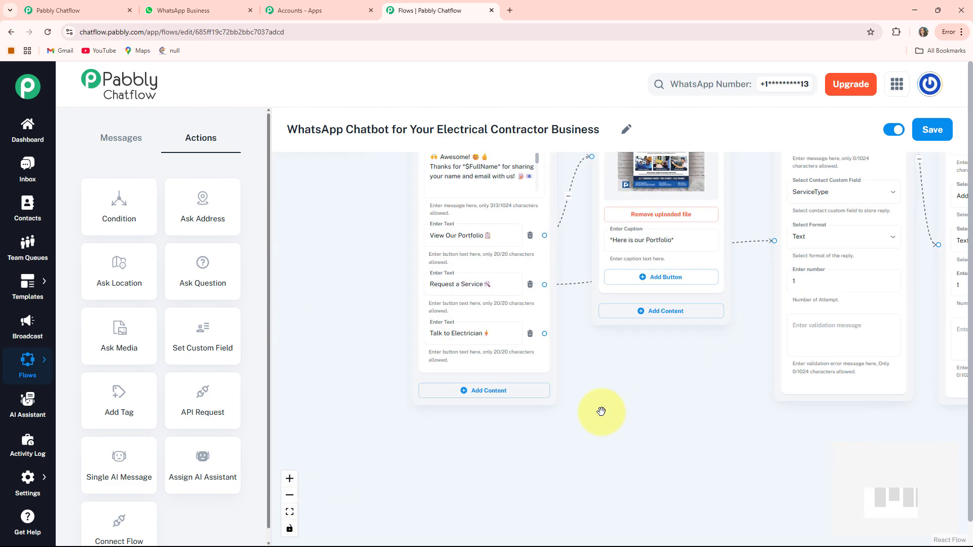
drag(591, 369, 501, 392)
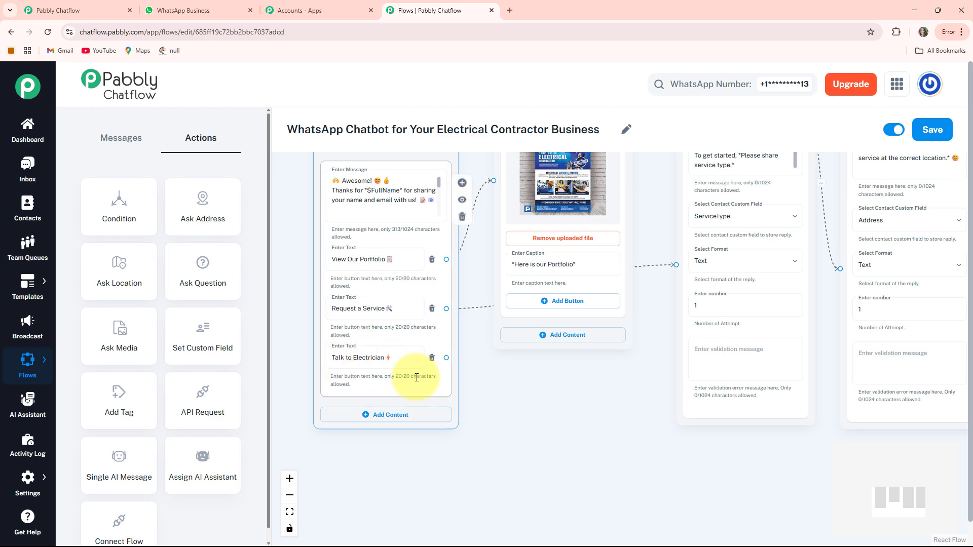
drag(565, 421, 515, 378)
scroll(514, 379, down, 2)
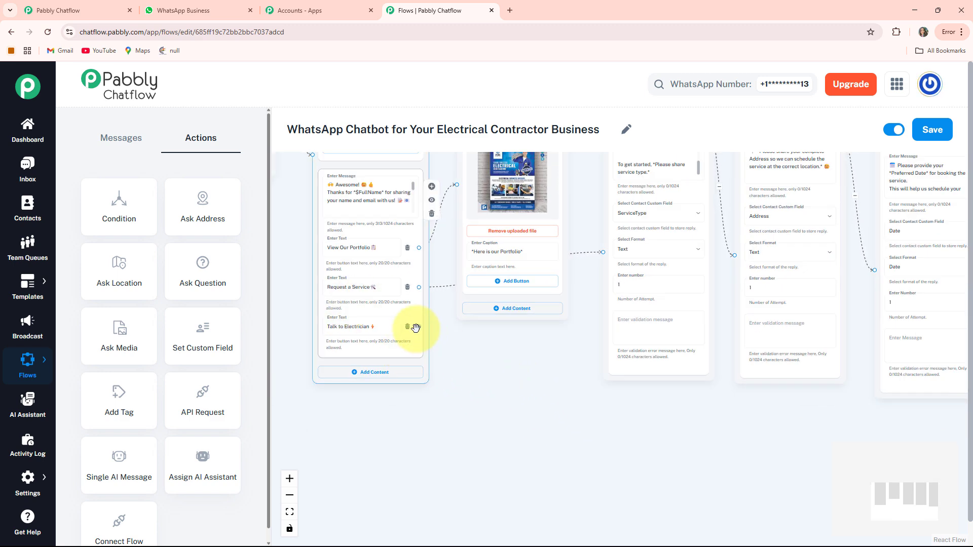
drag(421, 326, 448, 412)
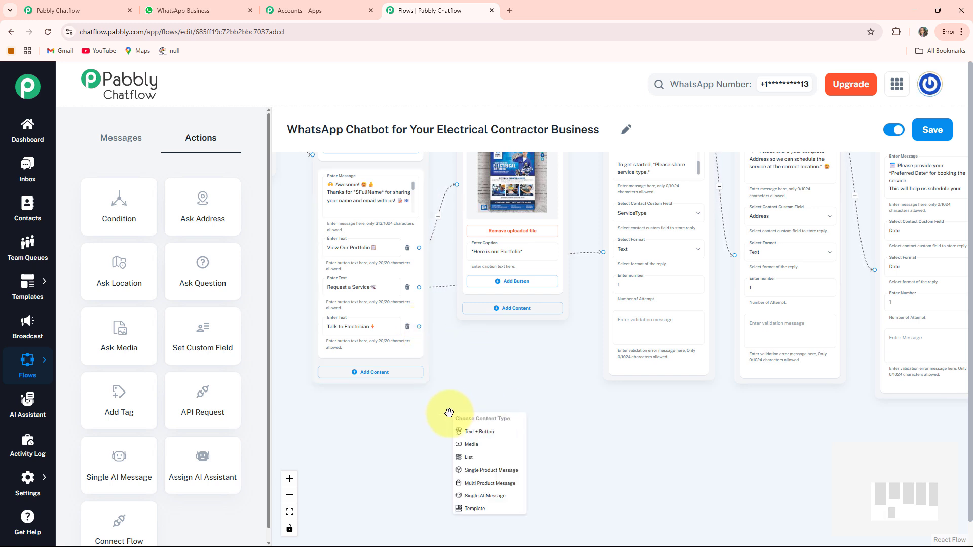
click(484, 434)
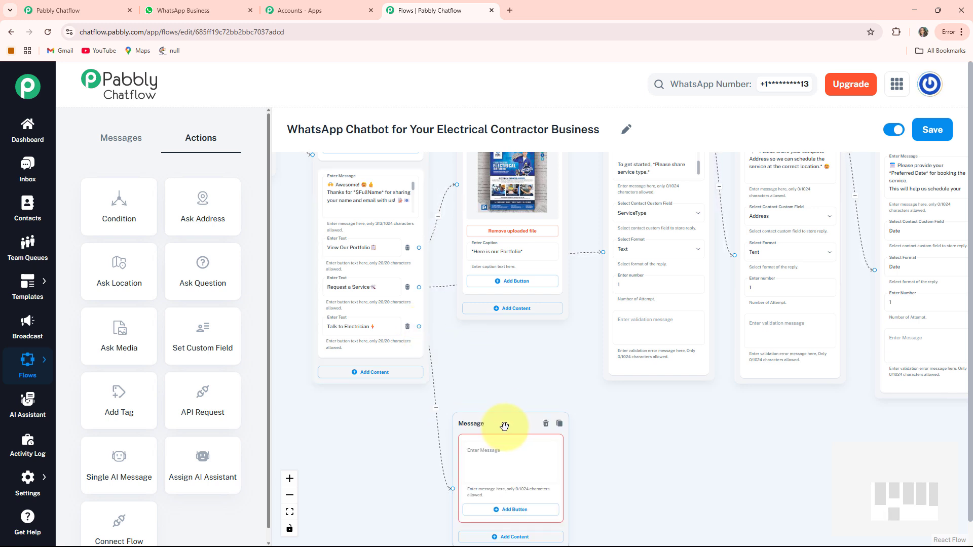
Place the new message node below the portfolio message and fill it with the electrician contact text ending "PowerEdge – Where Expertise Meets Reliability."
drag(509, 341, 479, 323)
scroll(591, 415, up, 3)
scroll(534, 361, down, 2)
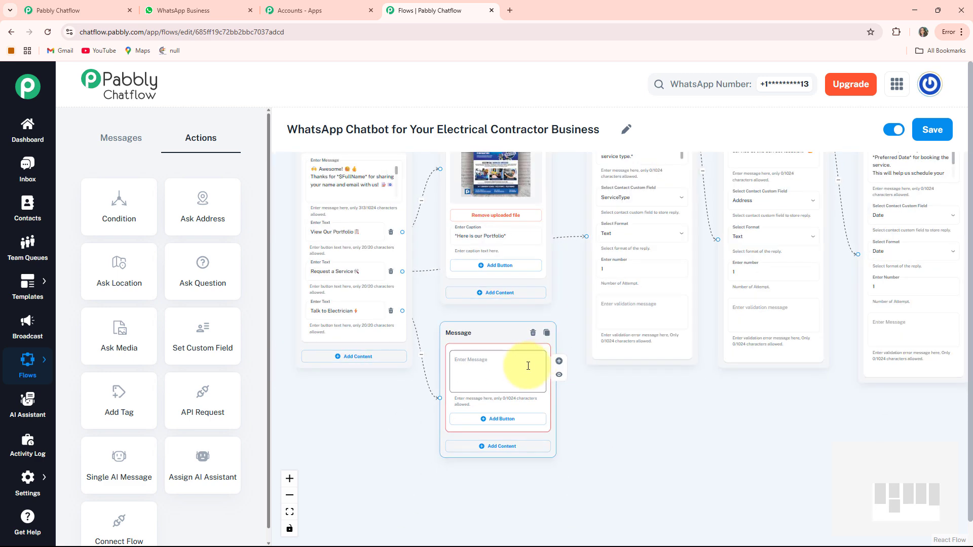
click(508, 372)
key(ctrl+v)
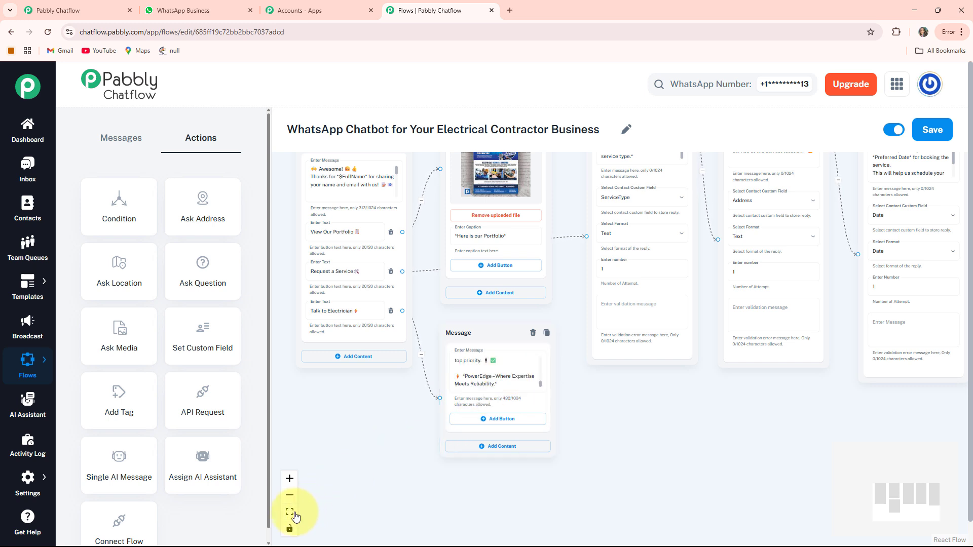
Fit the whole chatbot flow in view to check its branches and save the flow
click(290, 513)
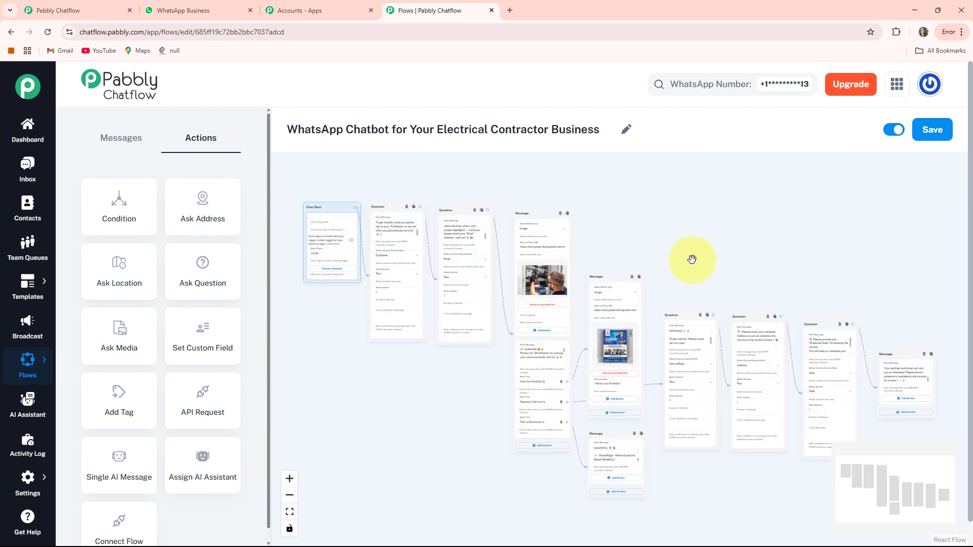
drag(446, 489, 437, 467)
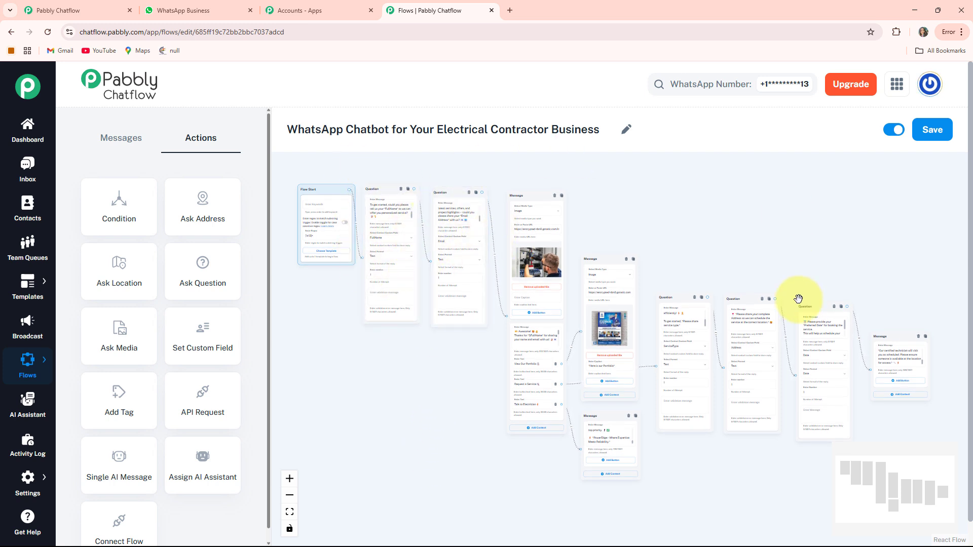
click(948, 130)
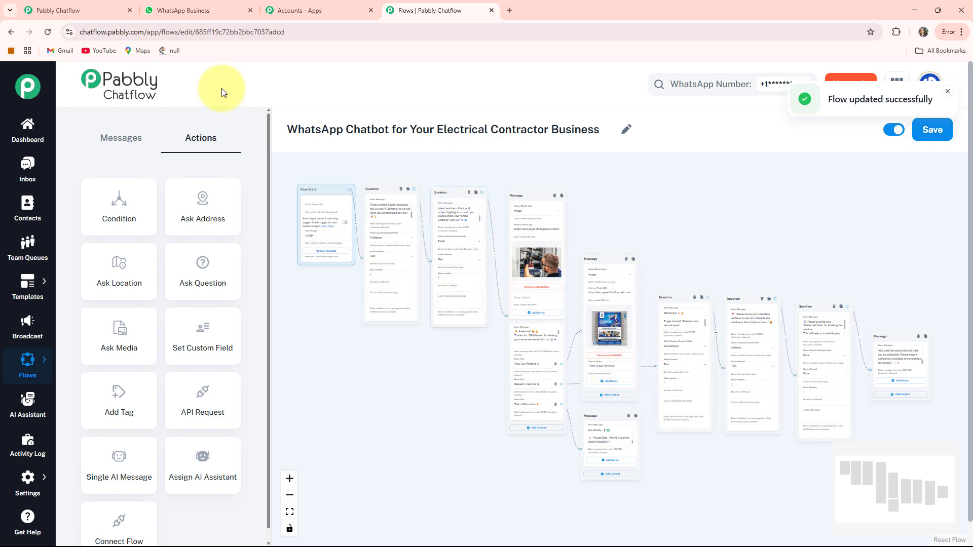
Switch to WhatsApp Web and review the Electrical Contractor chat, covering the welcome, portfolio, service request and Talk to Electrician replies
click(199, 11)
scroll(614, 350, up, 15)
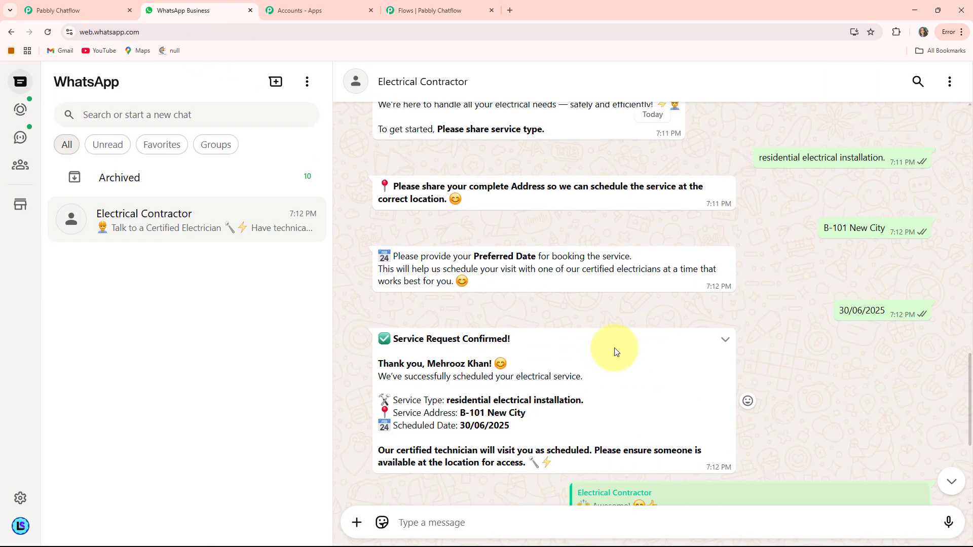
scroll(615, 350, up, 7)
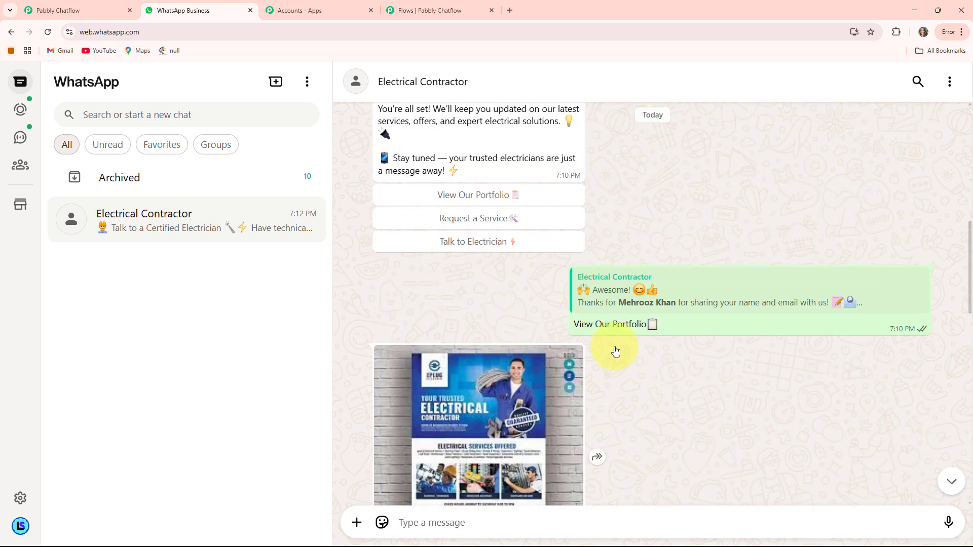
scroll(615, 349, up, 2)
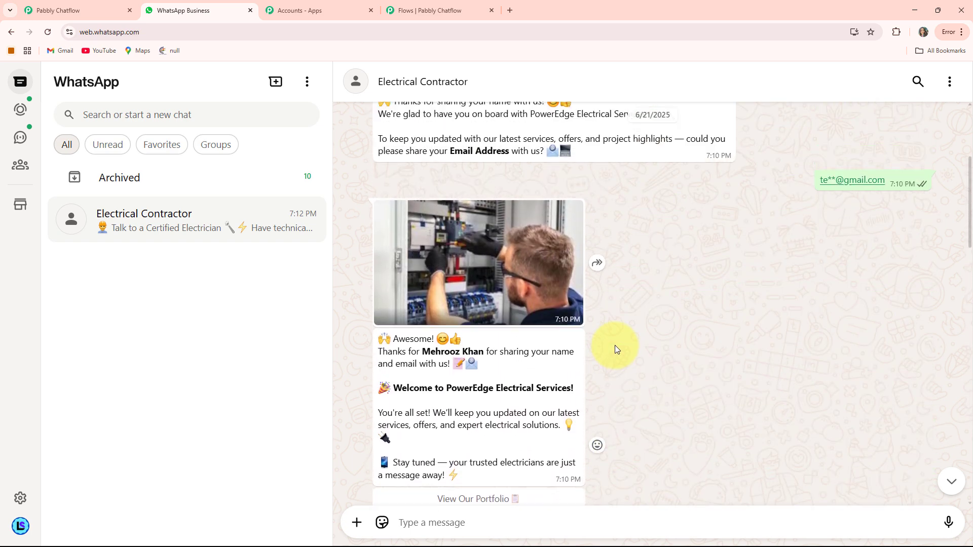
scroll(616, 349, down, 5)
scroll(616, 349, up, 8)
scroll(615, 346, down, 15)
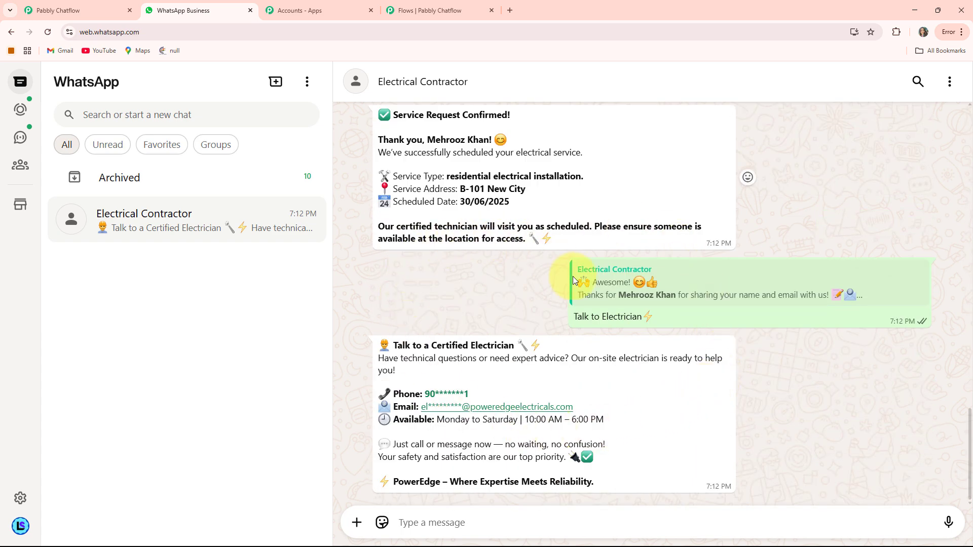
scroll(639, 386, up, 2)
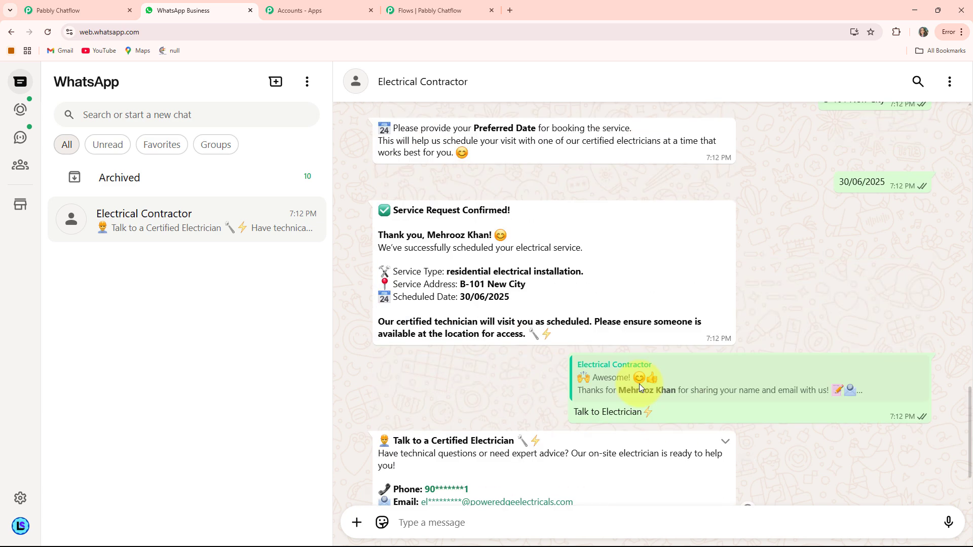
scroll(640, 388, up, 2)
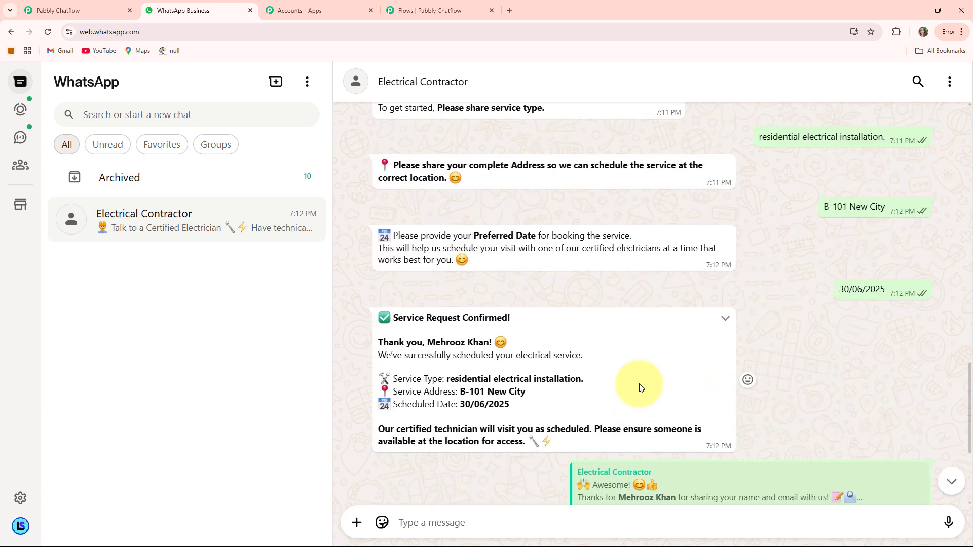
scroll(639, 387, up, 1)
scroll(639, 387, down, 1)
scroll(640, 387, up, 1)
scroll(640, 388, down, 1)
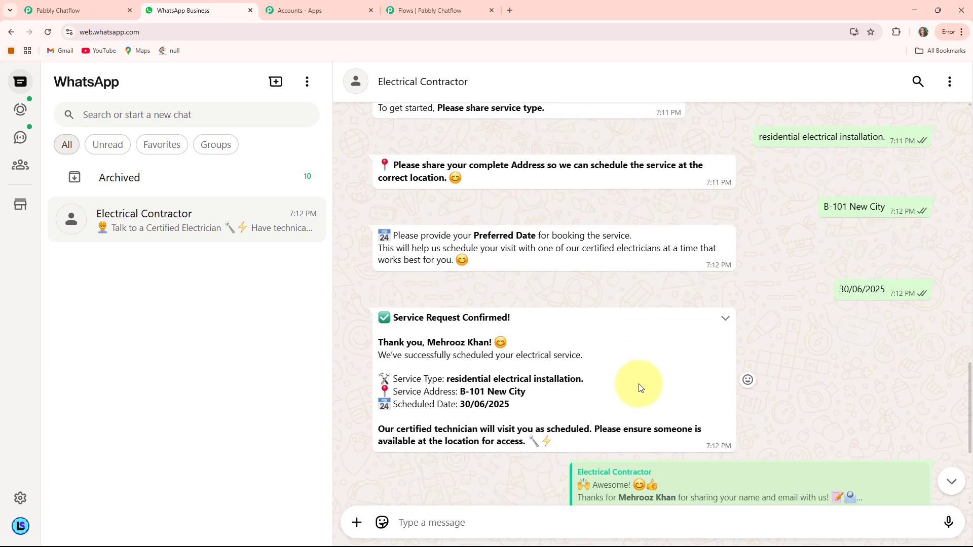